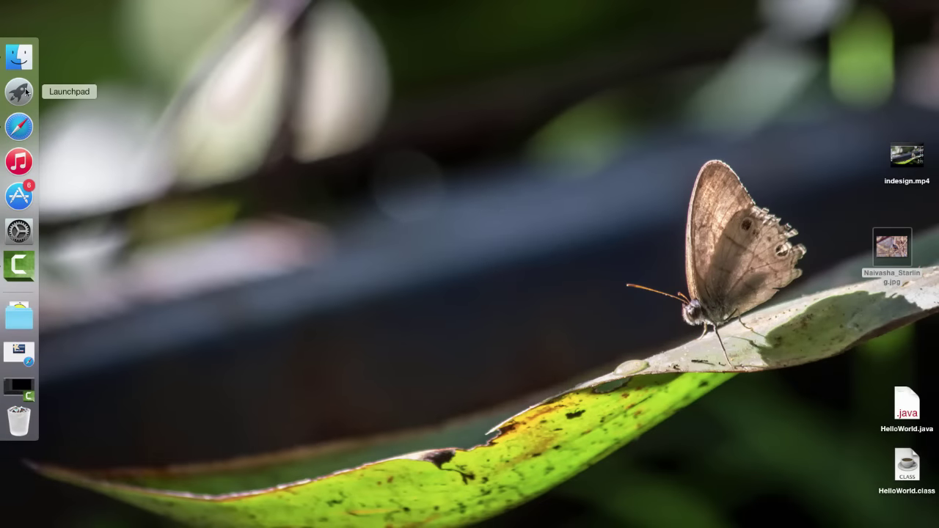
Start Adobe Photoshop CS6 from the Launchpad application grid
click(22, 90)
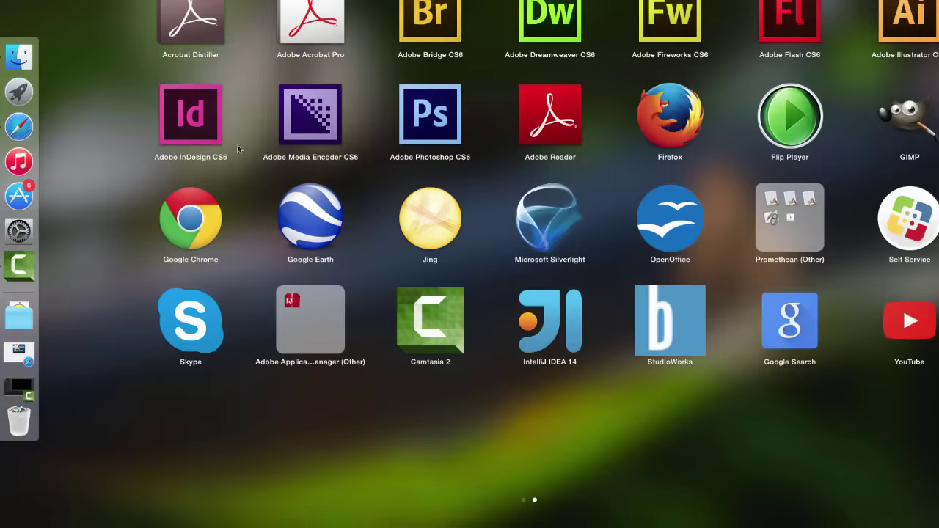
click(435, 126)
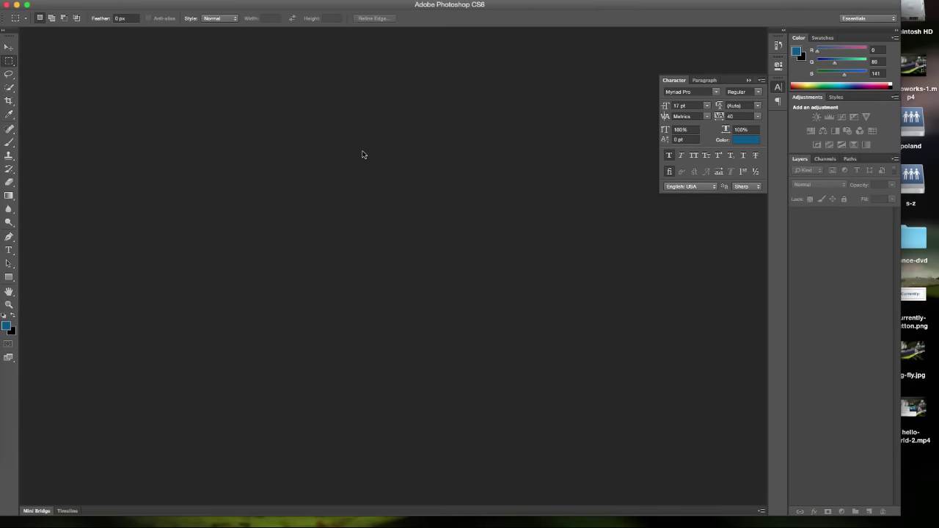
Open Naivasha_Starling.jpg from the desktop in Photoshop CS6
drag(901, 518, 724, 514)
right_click(792, 254)
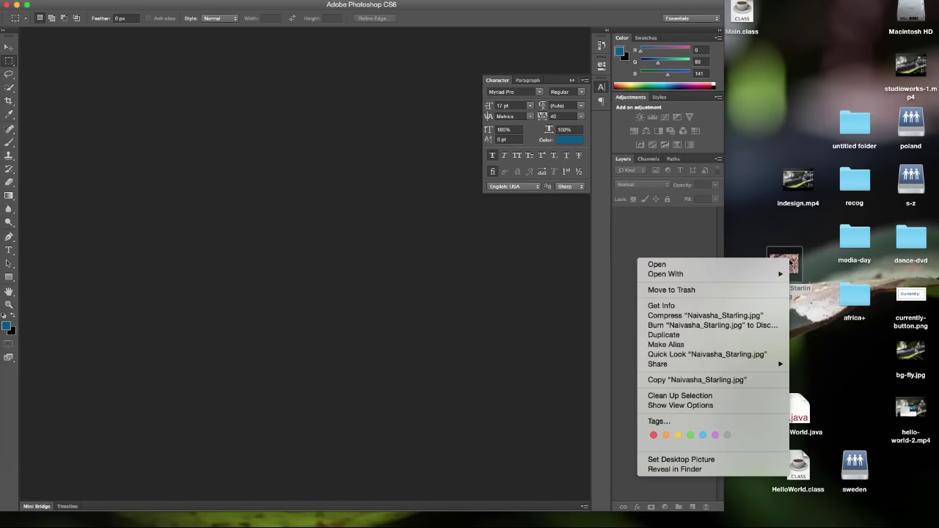
mouse_move(749, 276)
click(849, 324)
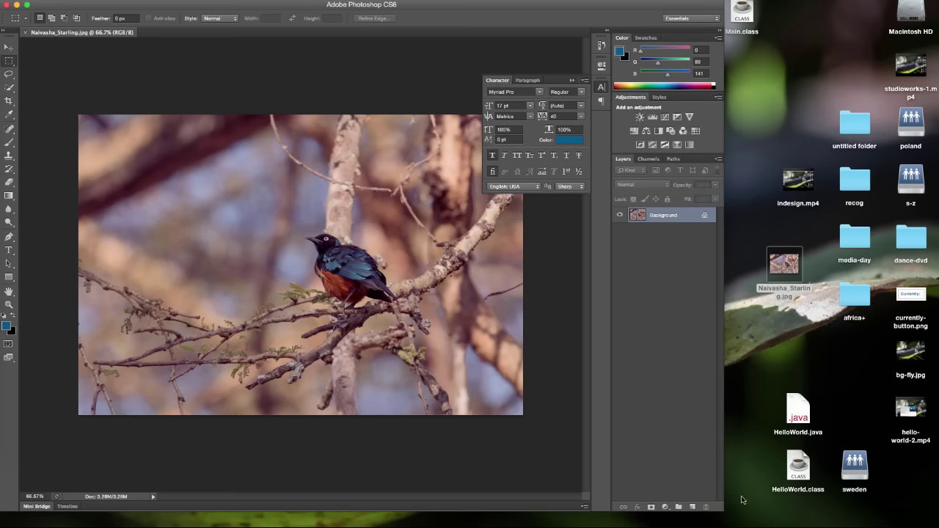
Maximize the Photoshop window, then zoom the photo to 100% and back out
double_click(724, 462)
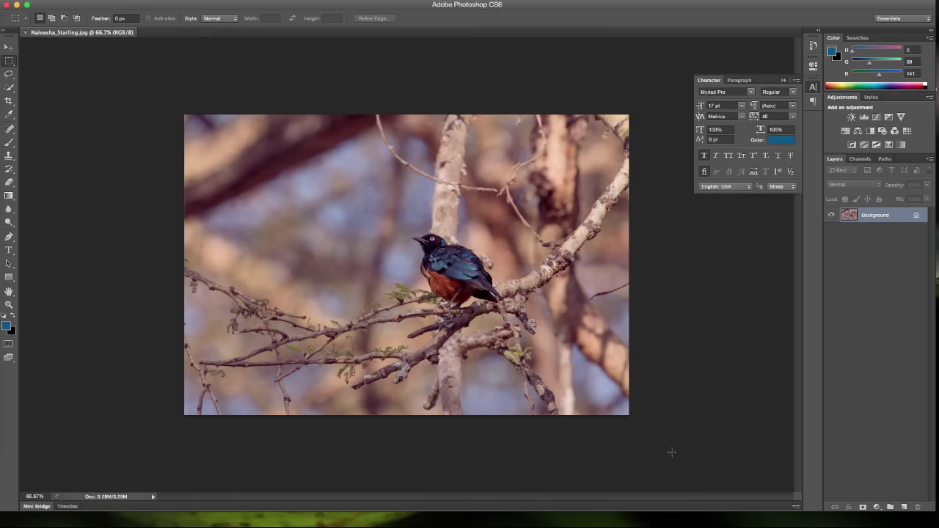
key(super+equal)
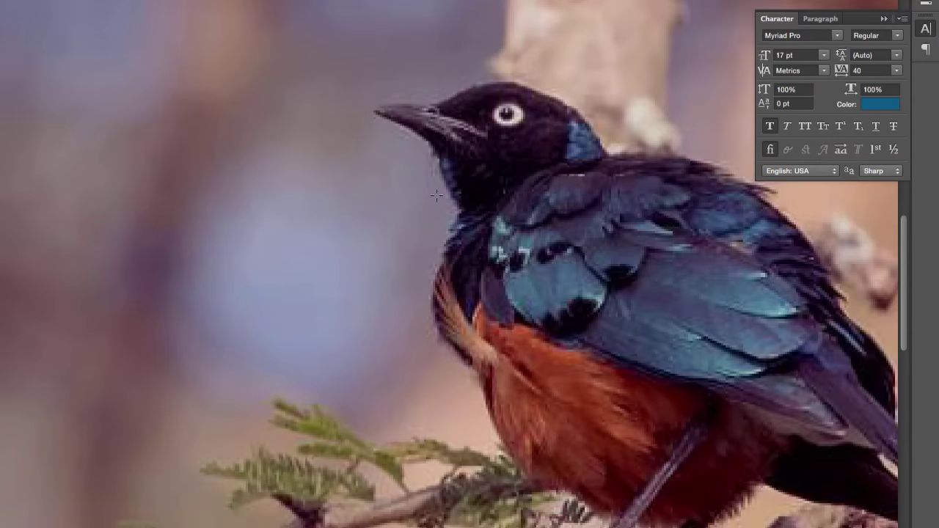
key(super+minus)
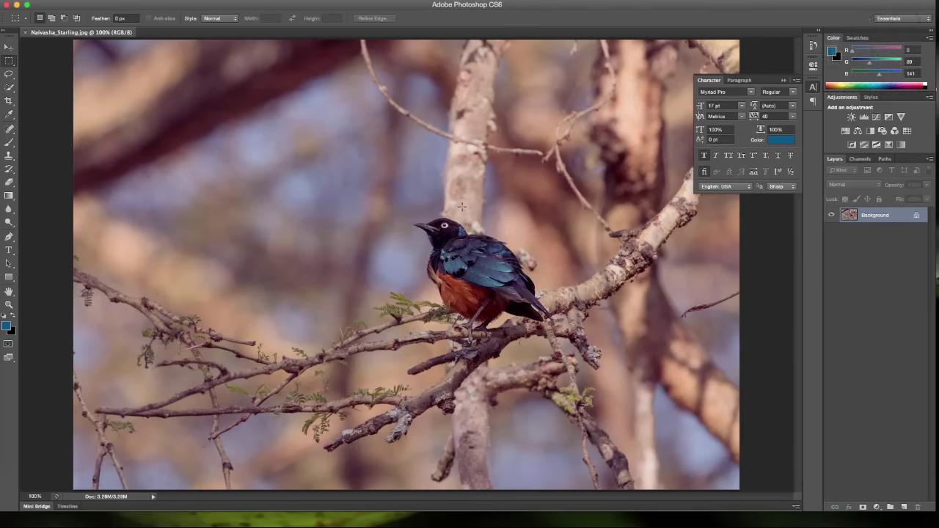
Close the Character panel and add a Brightness/Contrast layer with Brightness 58 and Contrast 13
click(812, 86)
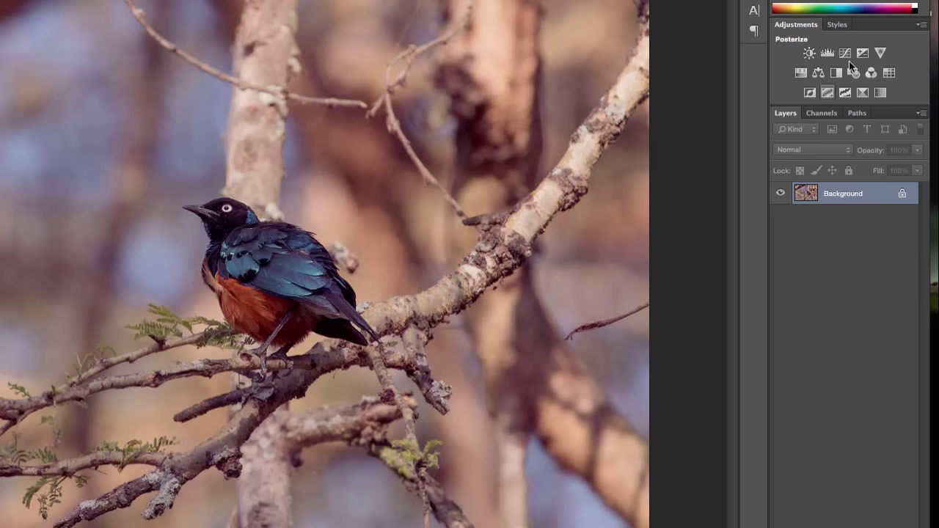
click(808, 52)
drag(652, 50, 665, 54)
mouse_move(628, 78)
mouse_down()
mouse_move(587, 80)
mouse_move(639, 79)
mouse_up()
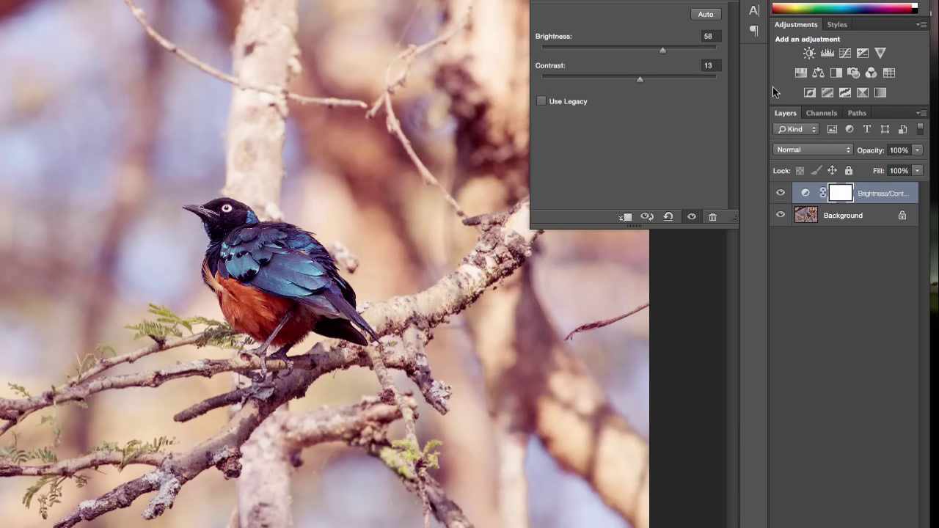
Compare the photo with and without the Brightness/Contrast layer, leaving it hidden
click(779, 193)
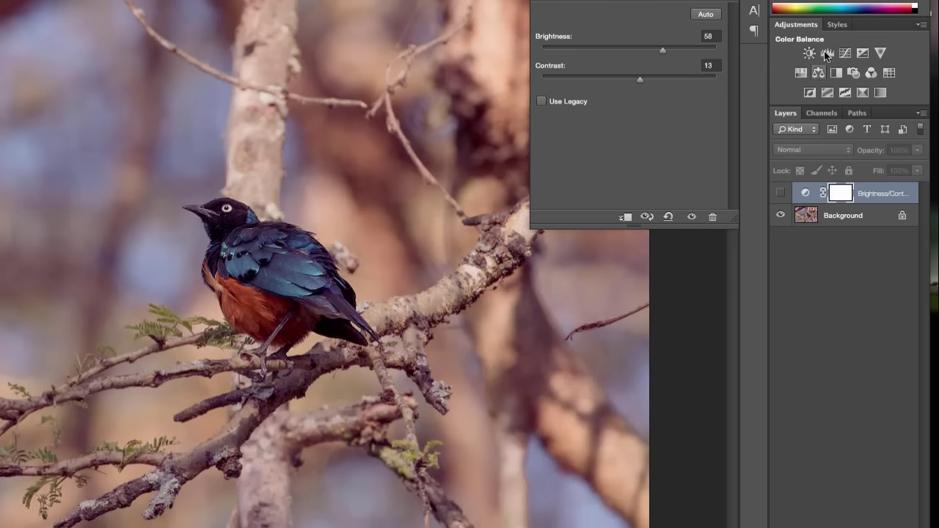
click(780, 193)
click(781, 193)
click(780, 193)
click(781, 193)
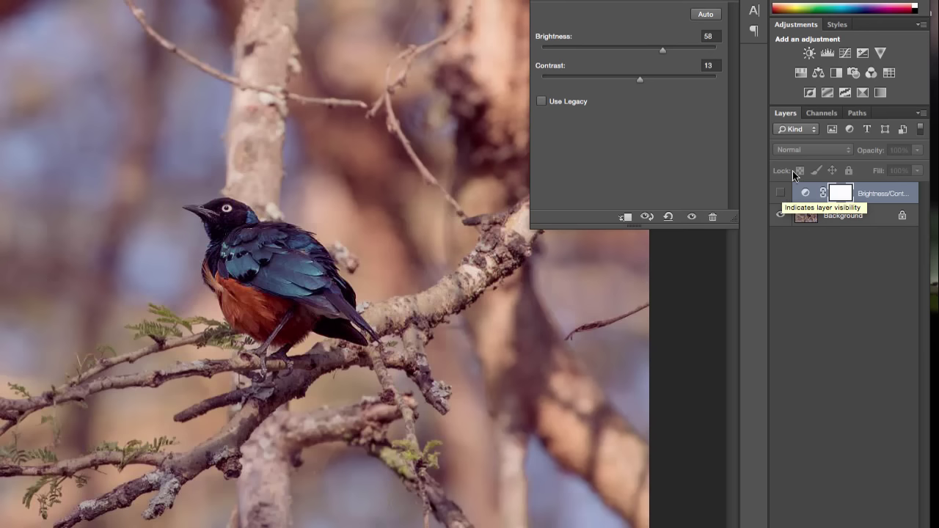
Add a Levels adjustment layer with black input 34 and white input 223
click(826, 53)
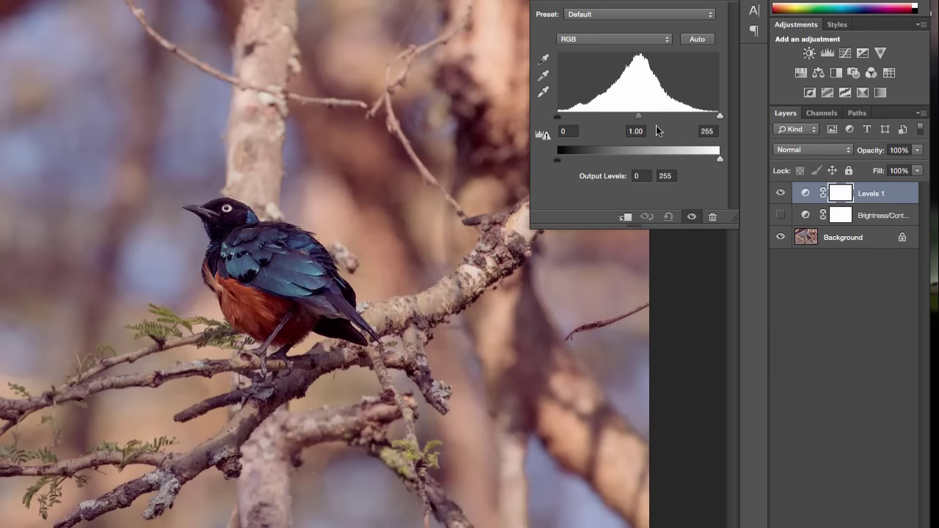
drag(719, 116, 699, 116)
drag(557, 115, 623, 121)
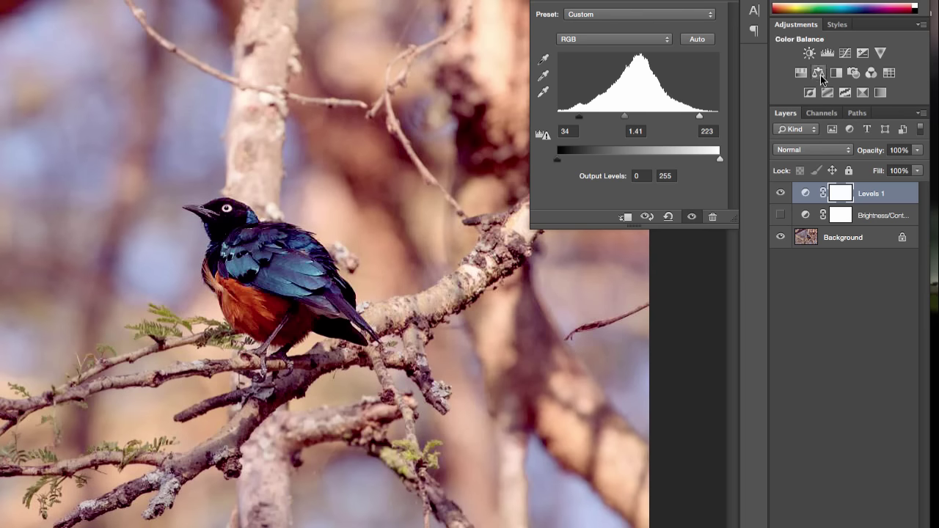
Add a Color Balance layer shifting the midtones Cyan/Red to +18
click(853, 72)
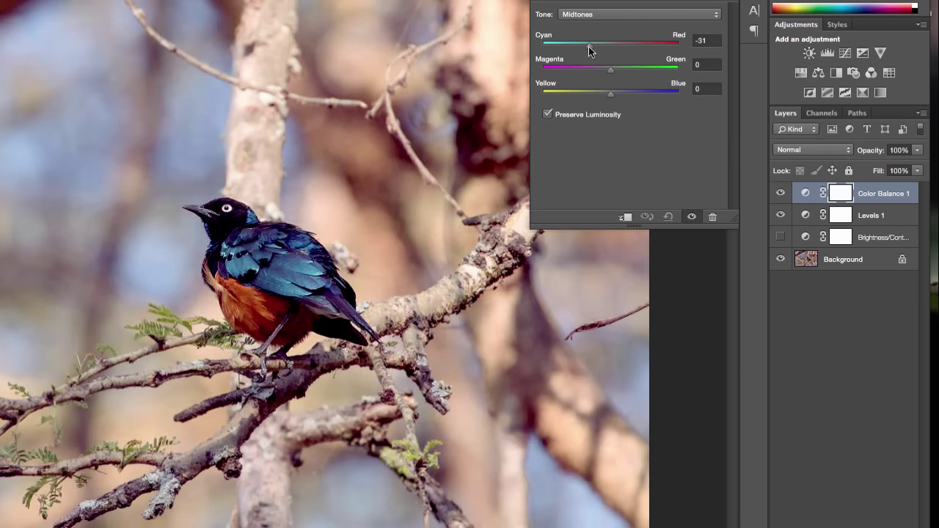
drag(589, 50, 590, 50)
click(622, 48)
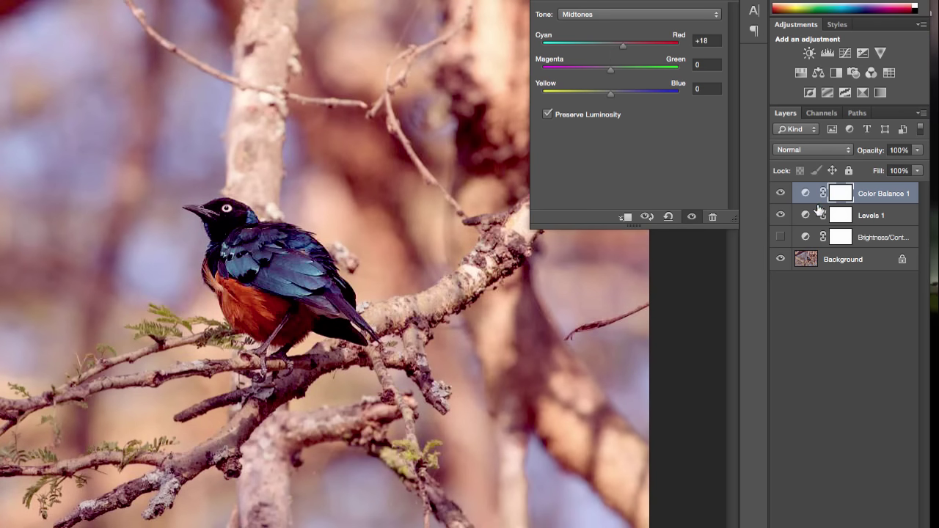
Compare the Color Balance and Levels 1 layers on and off, leaving both hidden
click(779, 193)
click(779, 193)
click(779, 194)
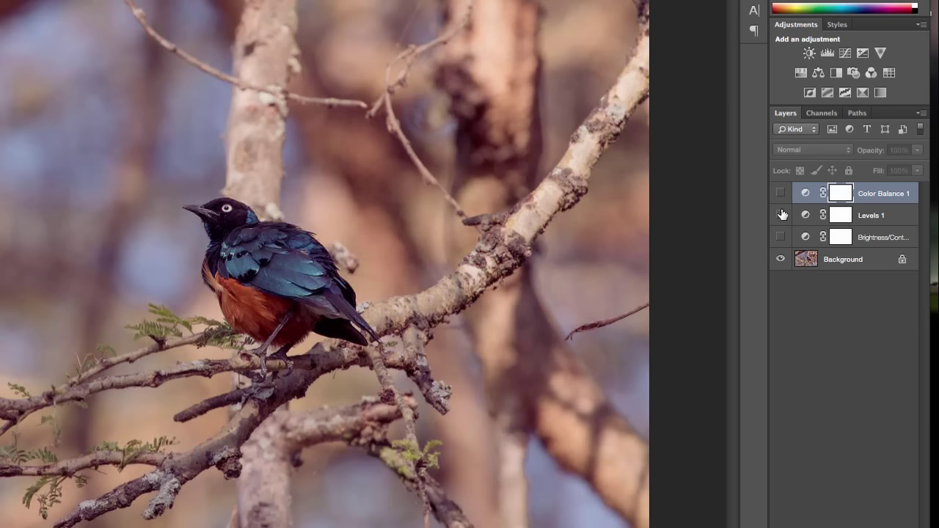
click(780, 215)
click(780, 194)
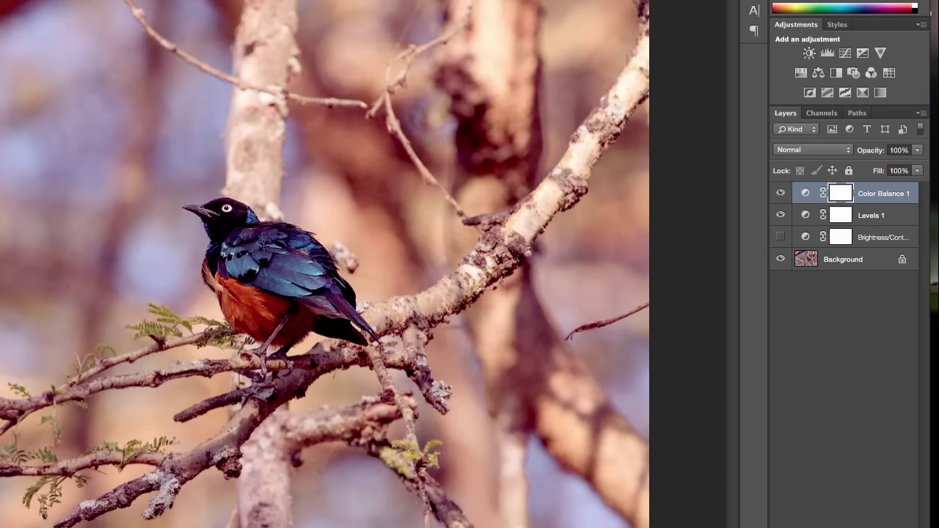
click(780, 215)
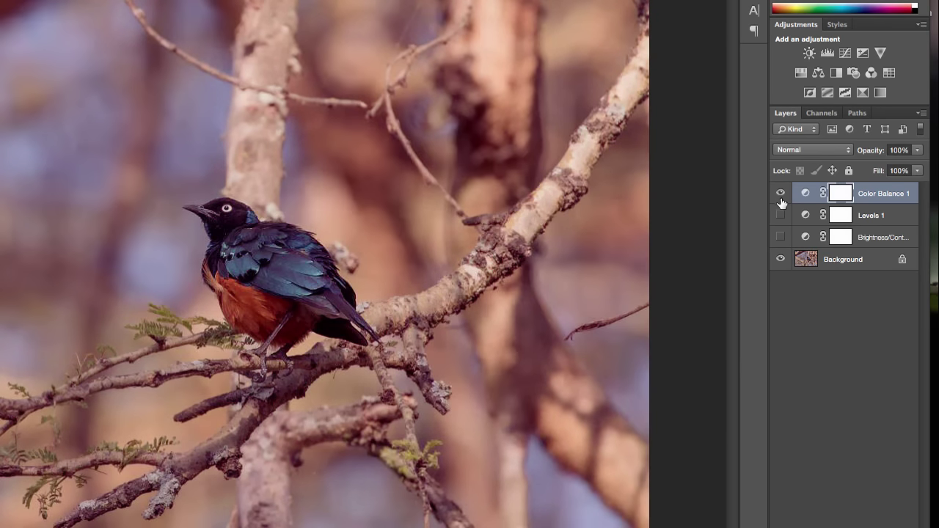
click(781, 195)
click(780, 194)
click(781, 215)
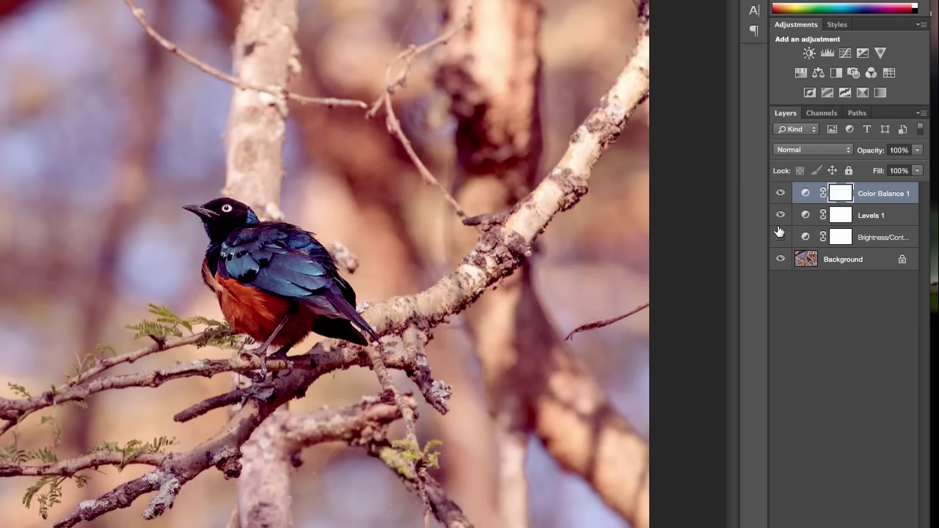
click(781, 215)
click(780, 193)
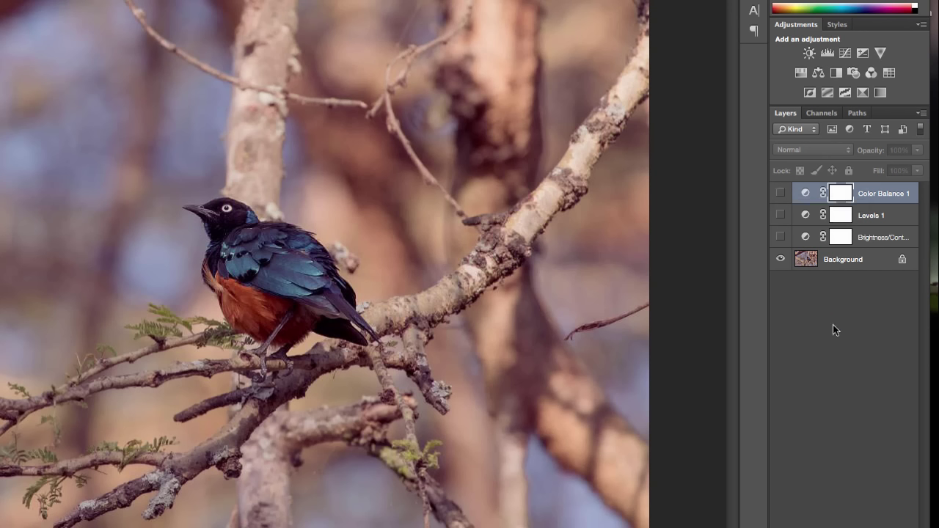
Duplicate the Background layer to create Background copy
double_click(823, 264)
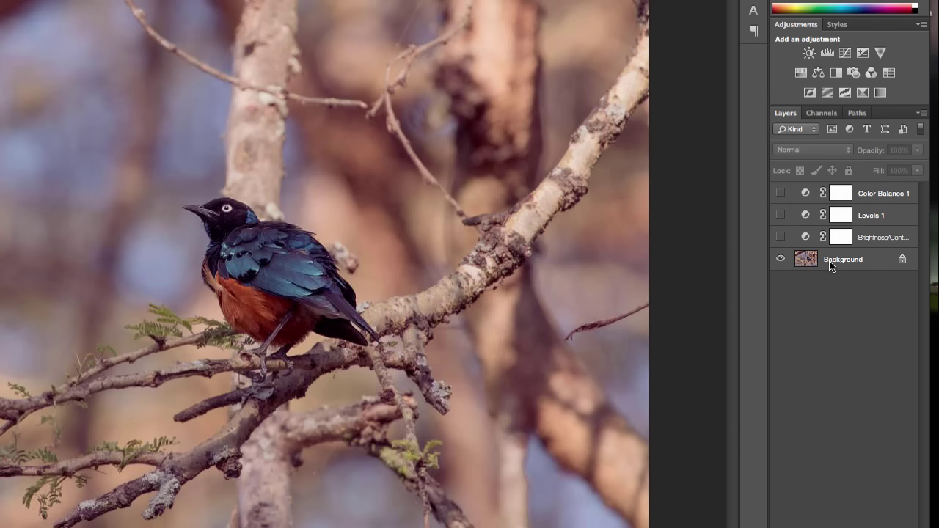
click(337, 230)
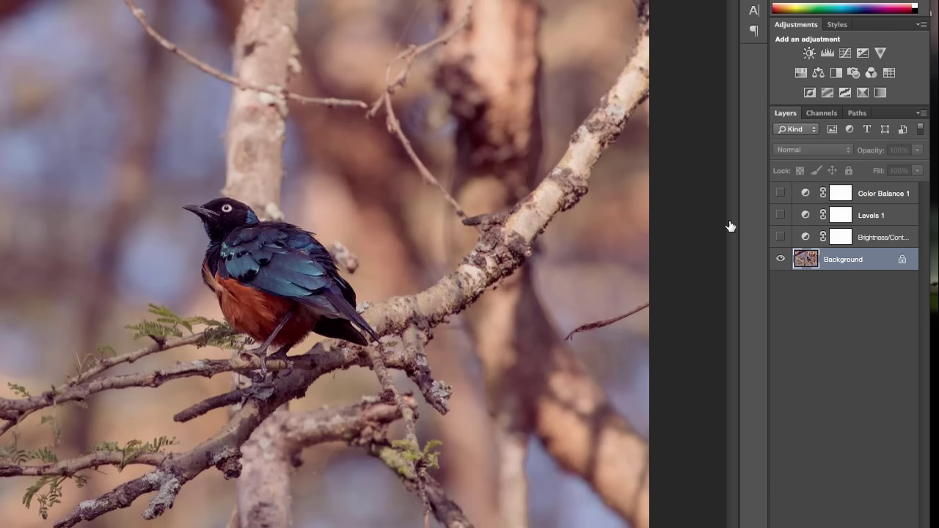
right_click(854, 253)
click(803, 278)
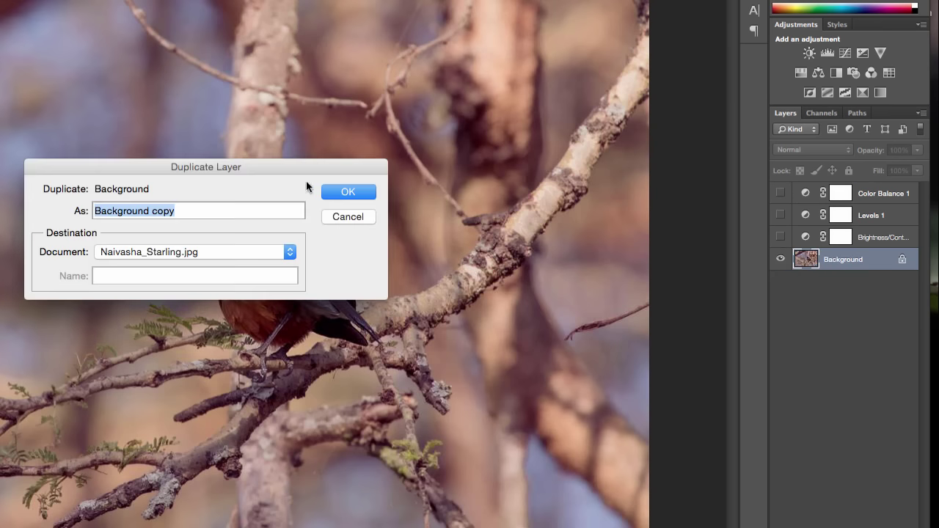
click(347, 190)
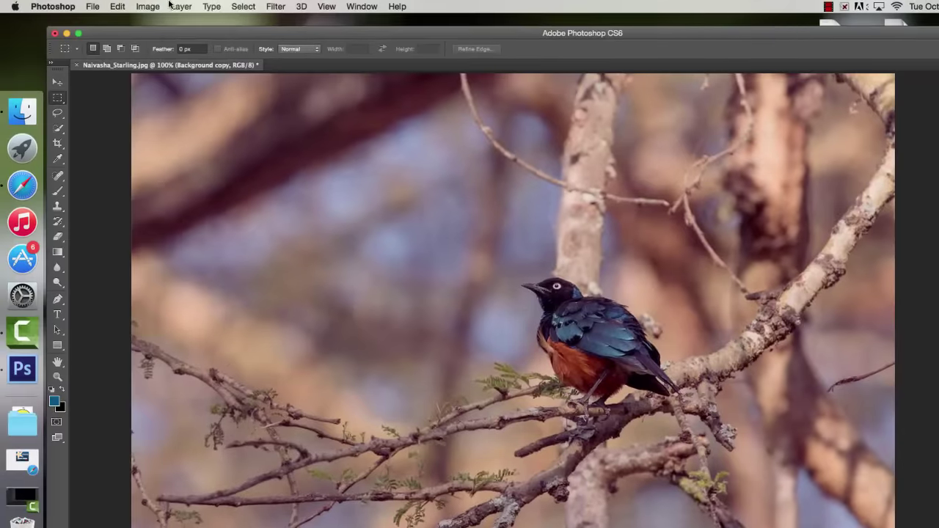
Apply Levels to Background copy with inputs 36, 1.74 and 208
click(160, 7)
mouse_move(163, 42)
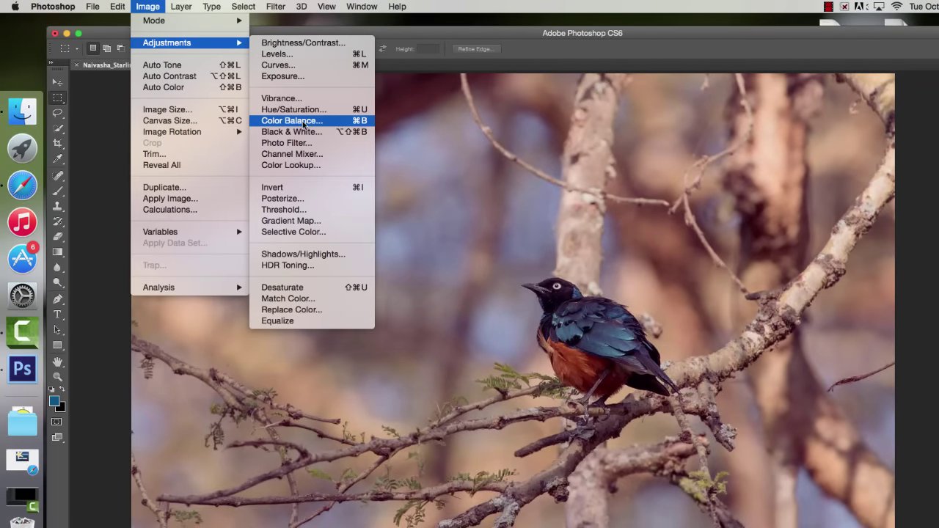
click(291, 55)
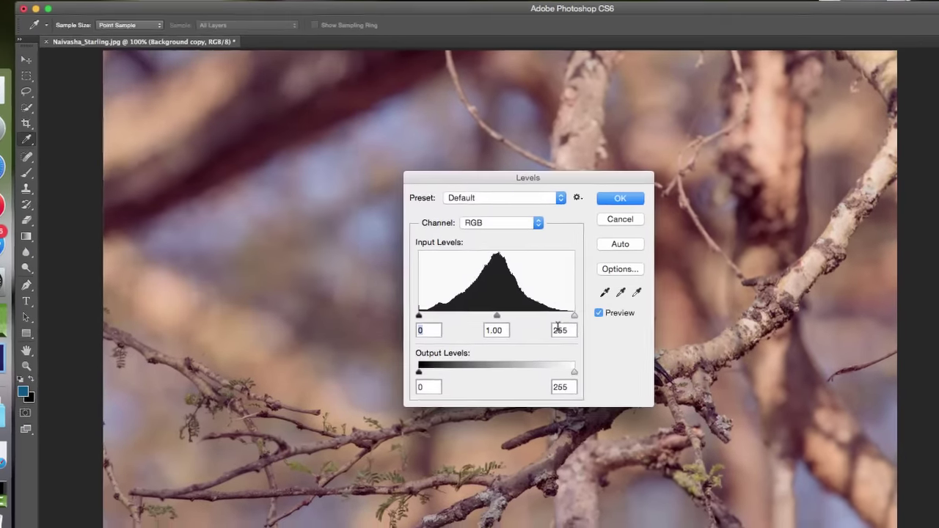
drag(580, 328, 553, 327)
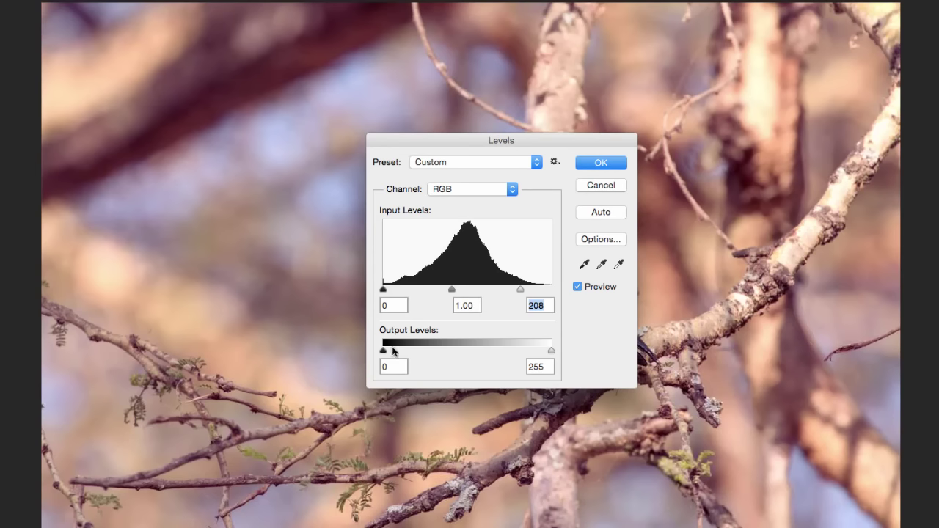
drag(383, 290, 448, 292)
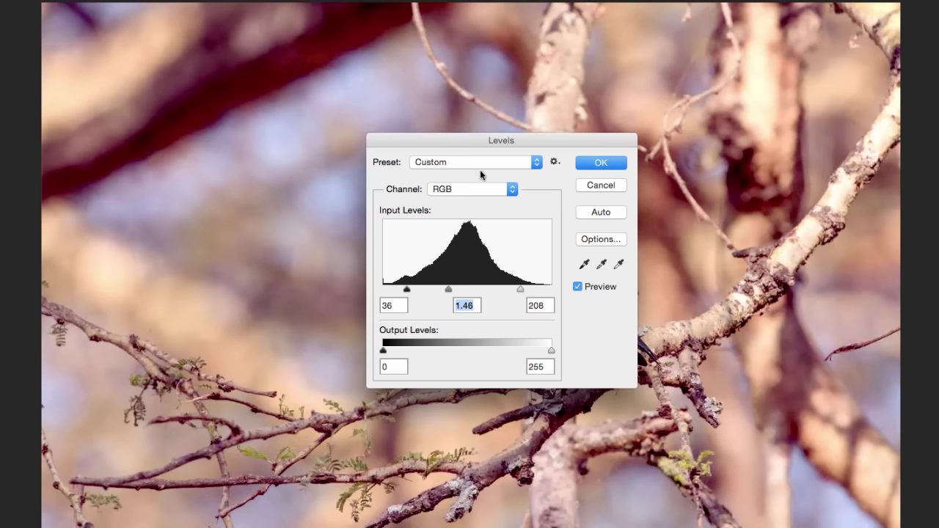
drag(454, 179, 204, 229)
drag(198, 339, 190, 339)
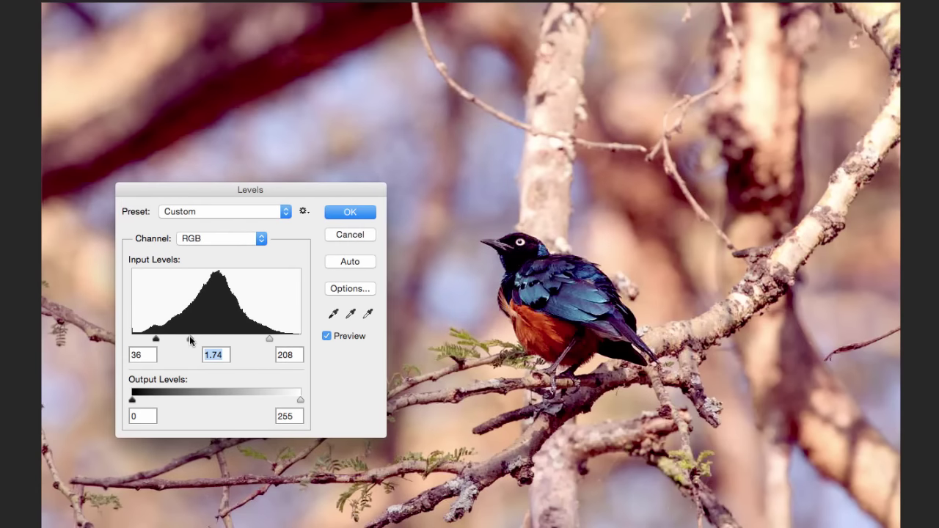
Confirm the Levels brightening, then compare Background copy on and off, leaving it hidden
click(354, 213)
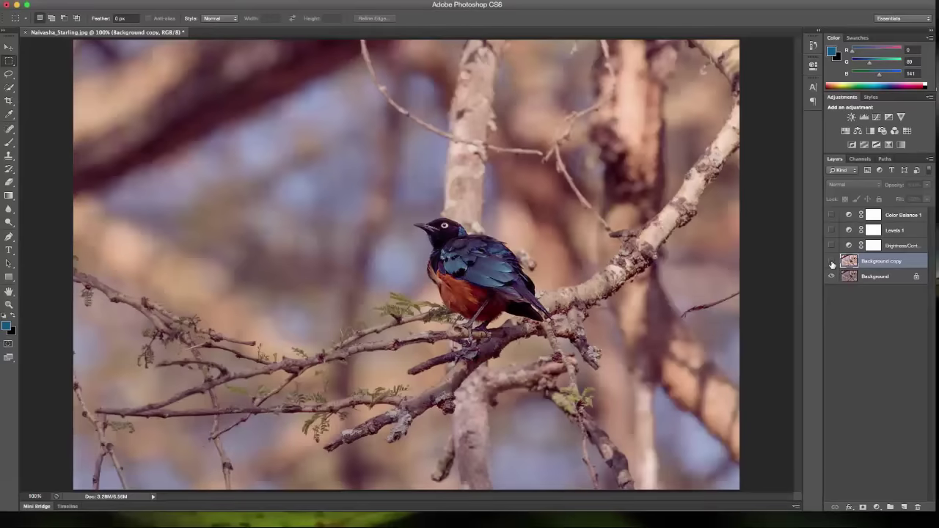
click(832, 261)
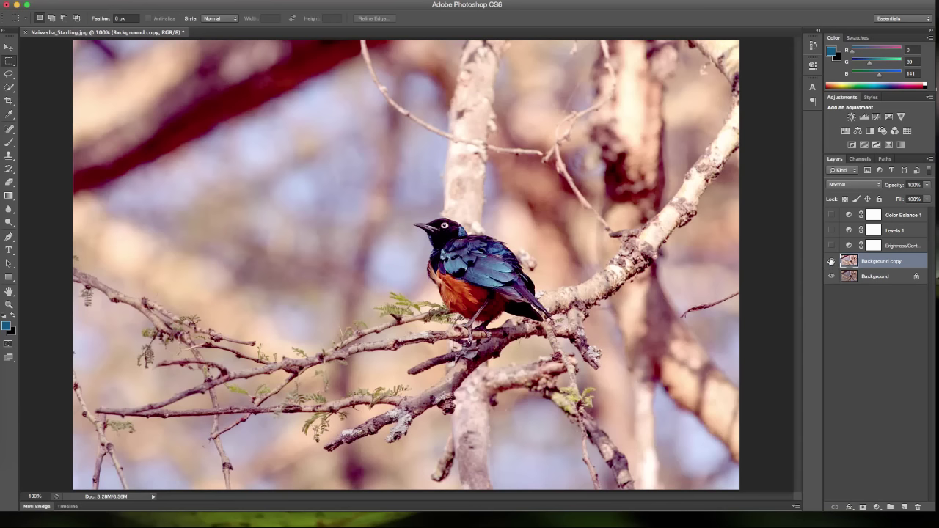
click(831, 262)
click(831, 262)
click(830, 262)
click(831, 262)
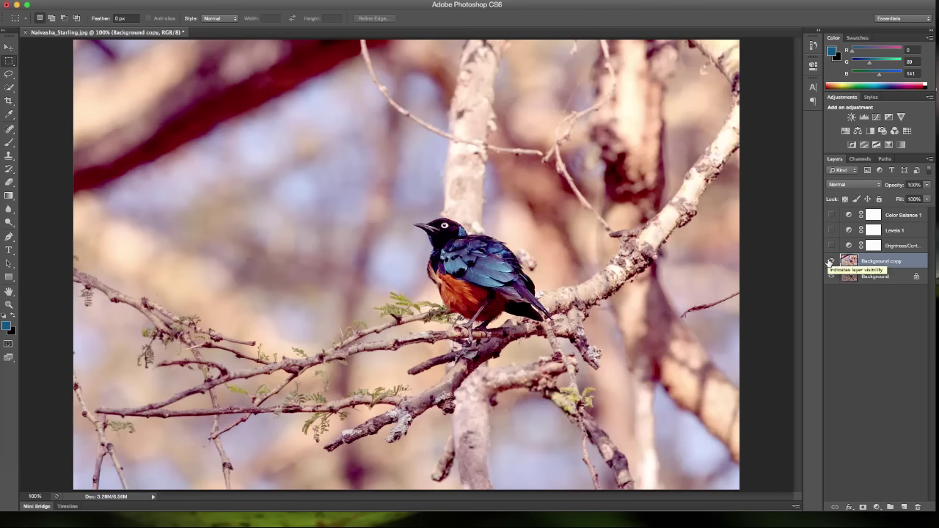
click(830, 262)
click(830, 262)
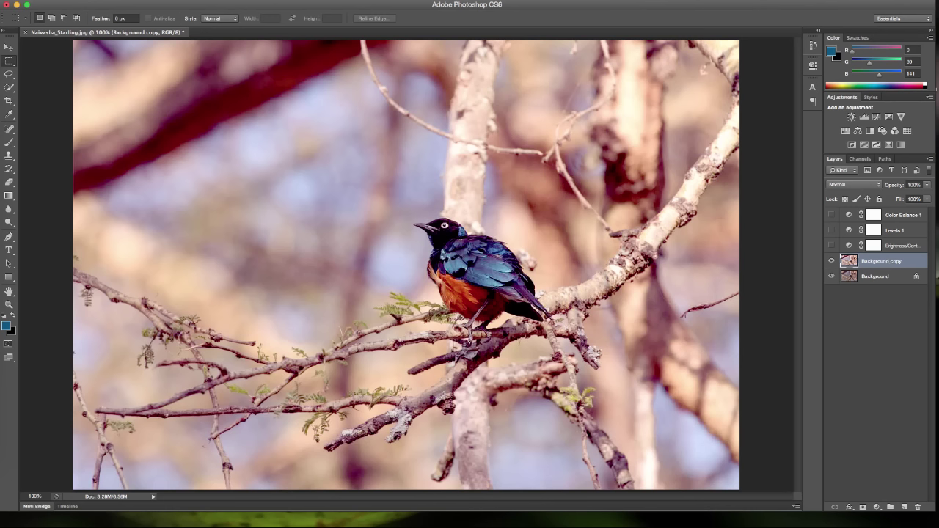
click(831, 261)
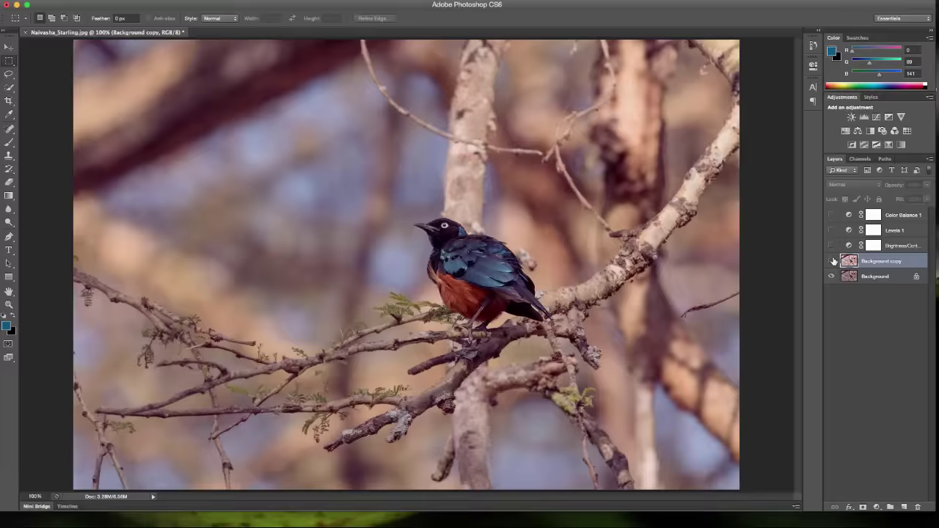
click(831, 262)
click(831, 261)
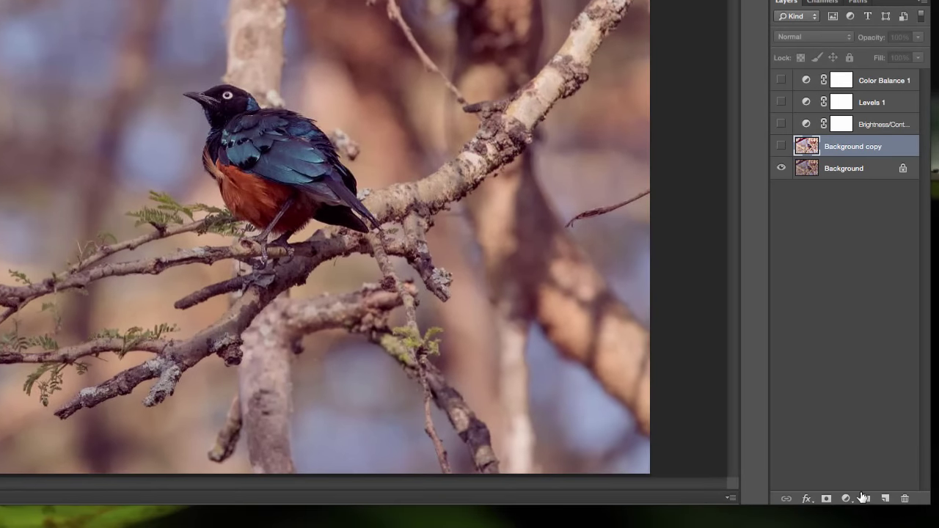
Add a blue Solid Color fill layer, Color Fill 1, in Normal mode
click(847, 498)
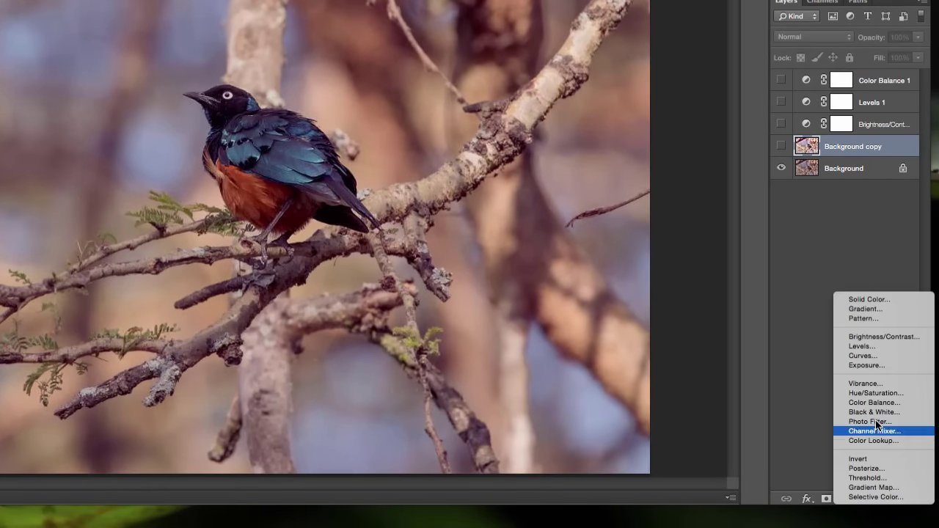
click(879, 299)
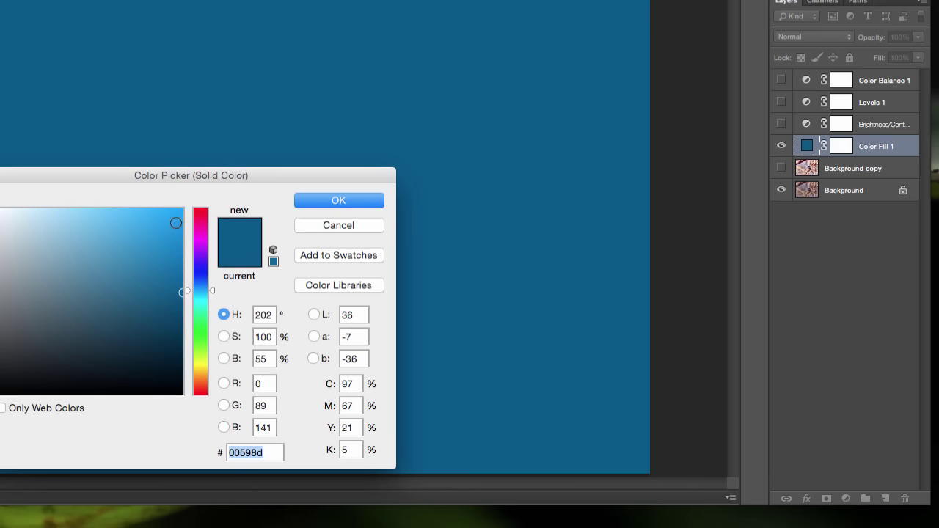
click(318, 201)
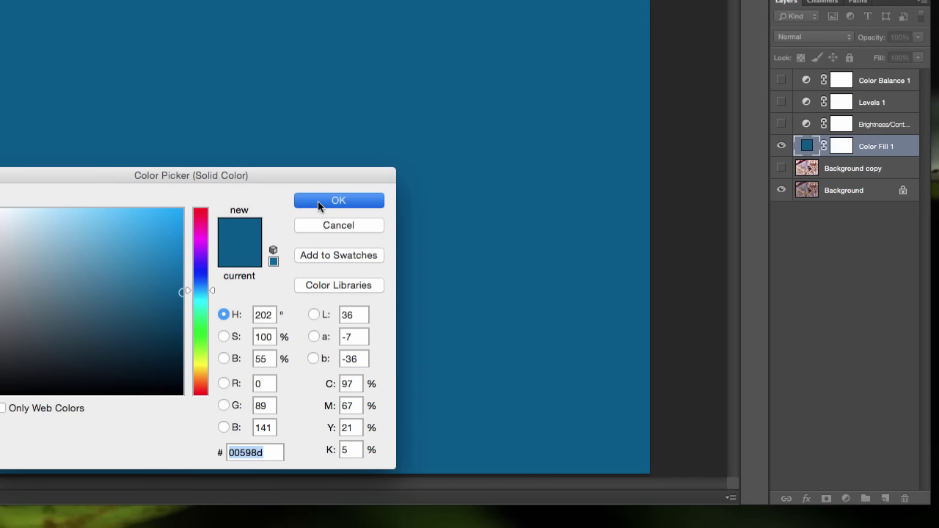
click(829, 77)
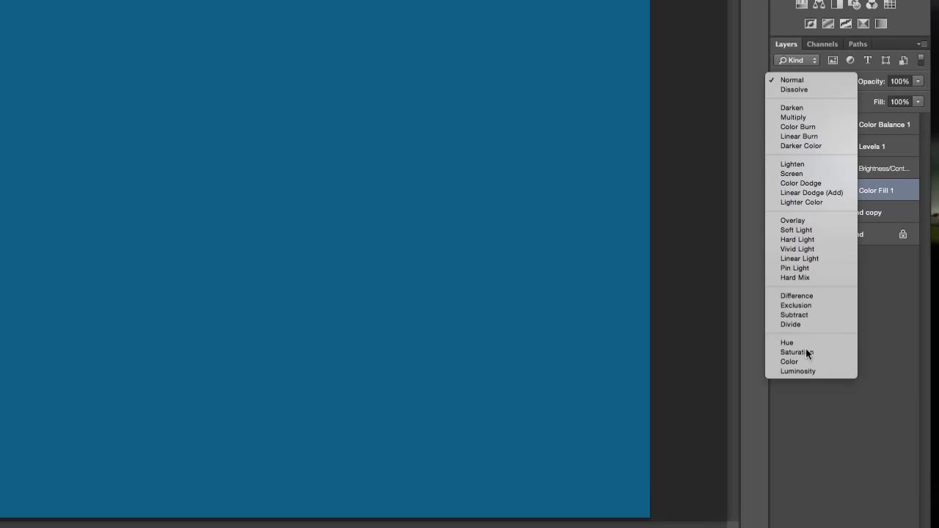
click(884, 372)
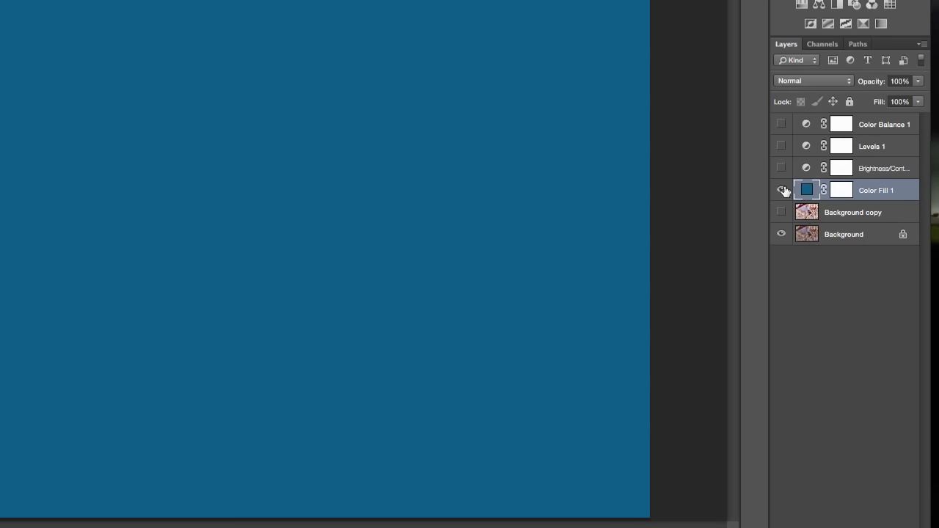
click(782, 190)
click(782, 190)
Try Color Fill 1 in Dissolve, Darken, Multiply, Color Burn, Linear Burn, Darker Color, Lighten and Screen
click(816, 80)
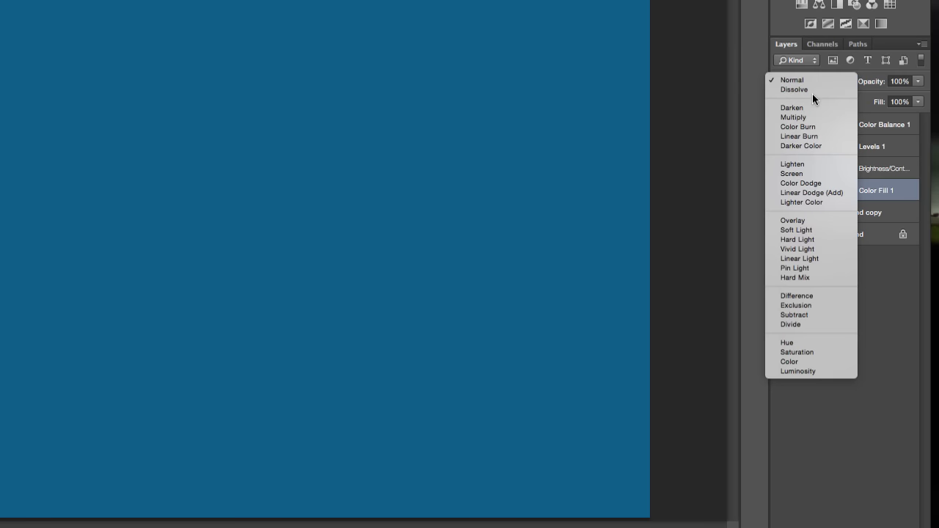
click(812, 88)
click(815, 79)
click(812, 95)
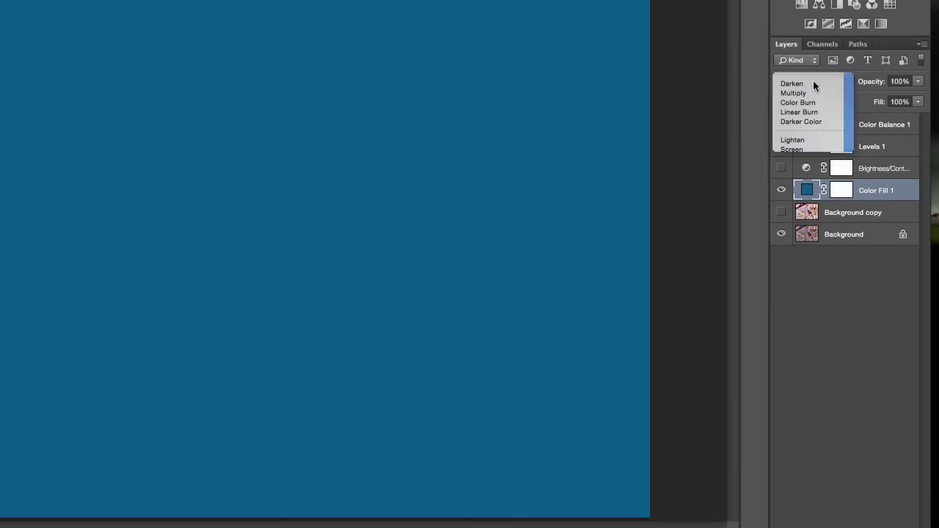
click(813, 78)
click(807, 89)
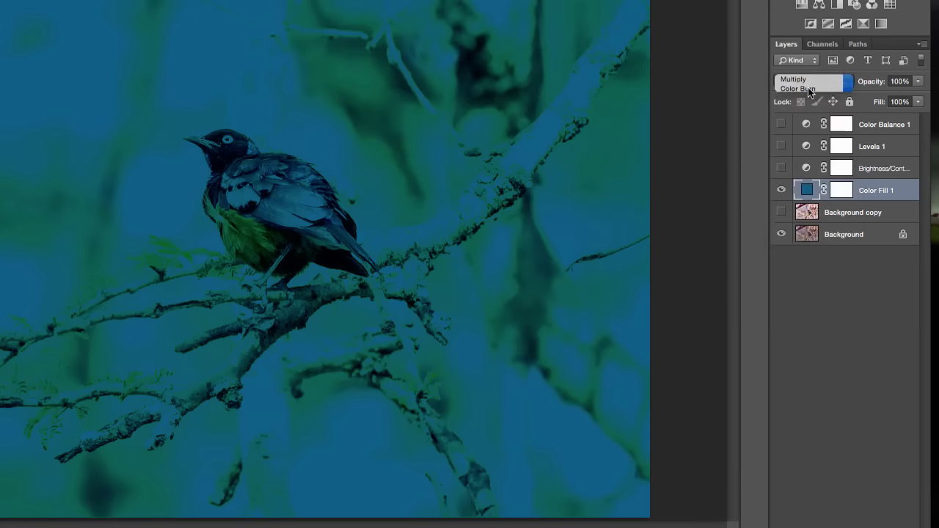
click(811, 80)
click(812, 89)
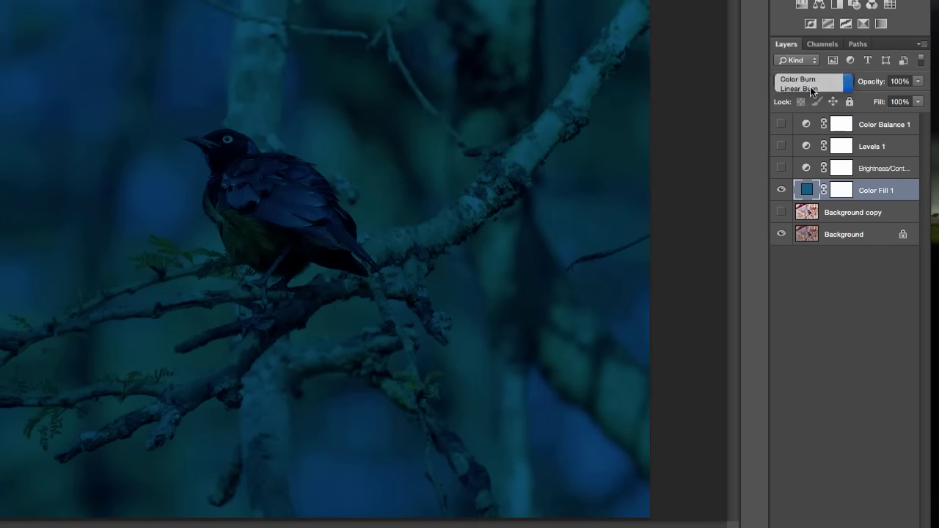
click(813, 82)
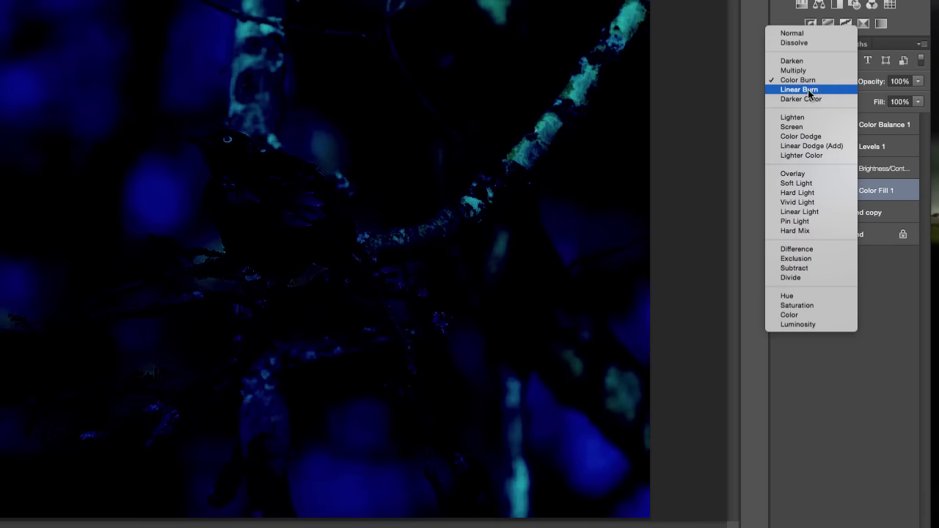
click(810, 89)
click(807, 85)
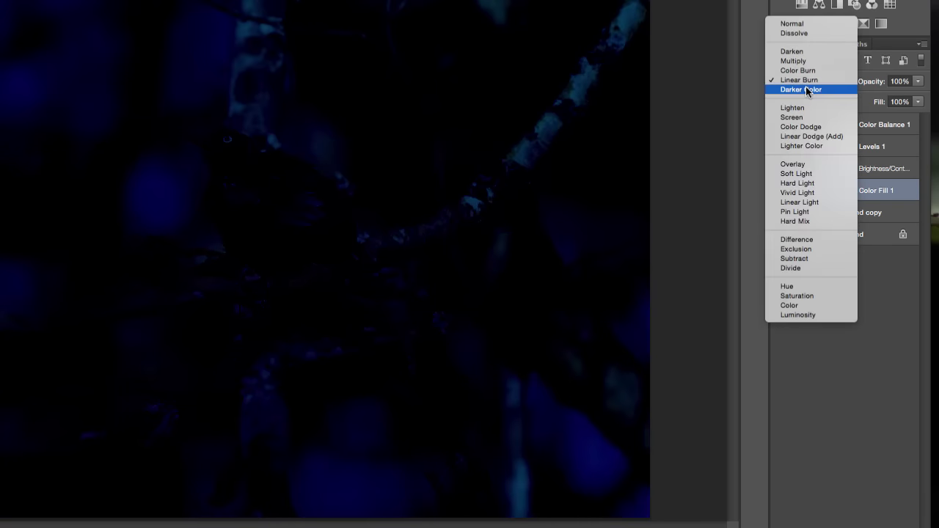
click(806, 90)
click(812, 85)
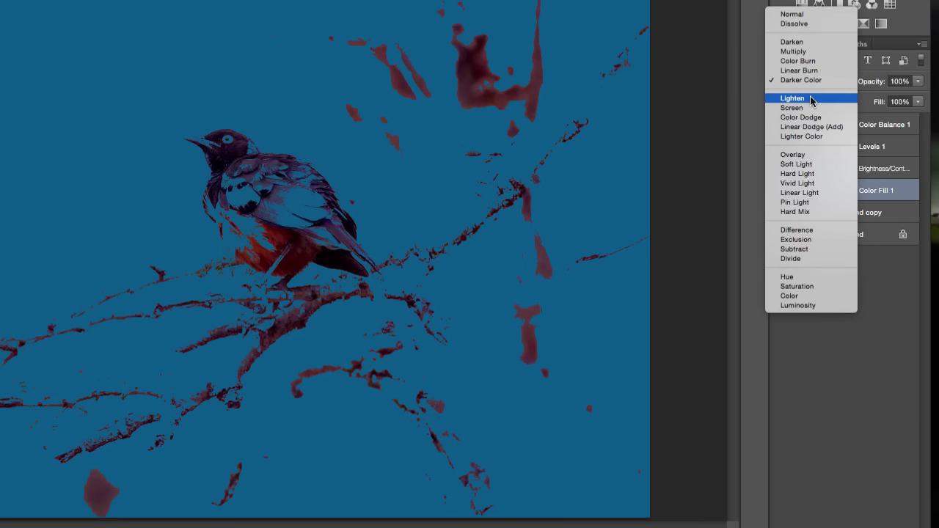
click(809, 96)
click(804, 80)
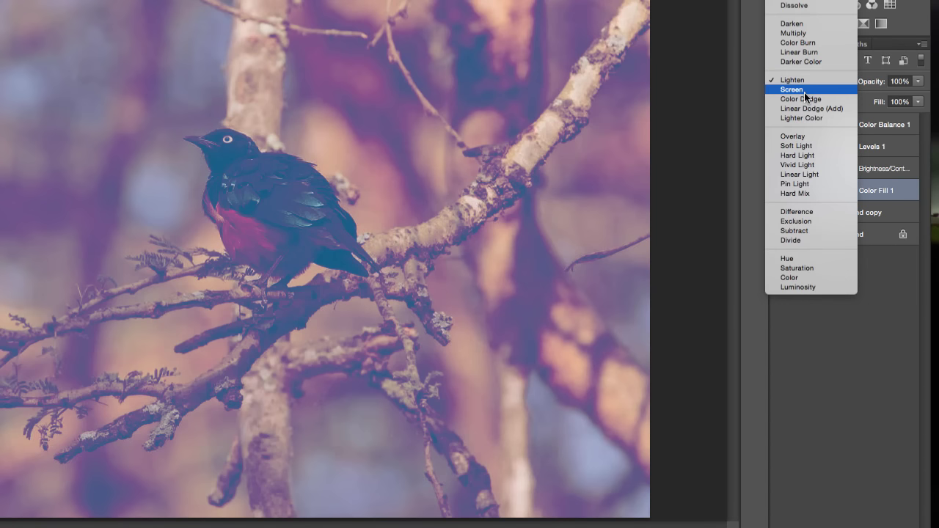
click(804, 92)
click(807, 82)
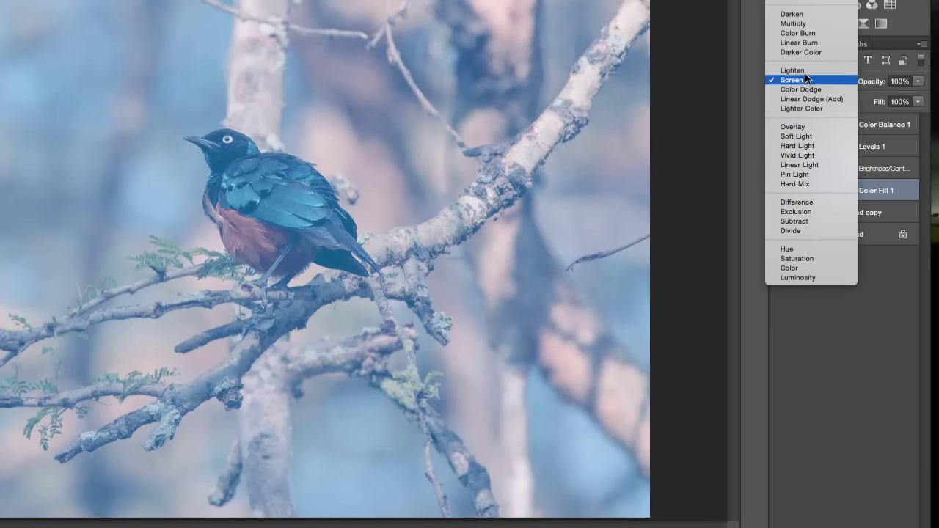
click(803, 43)
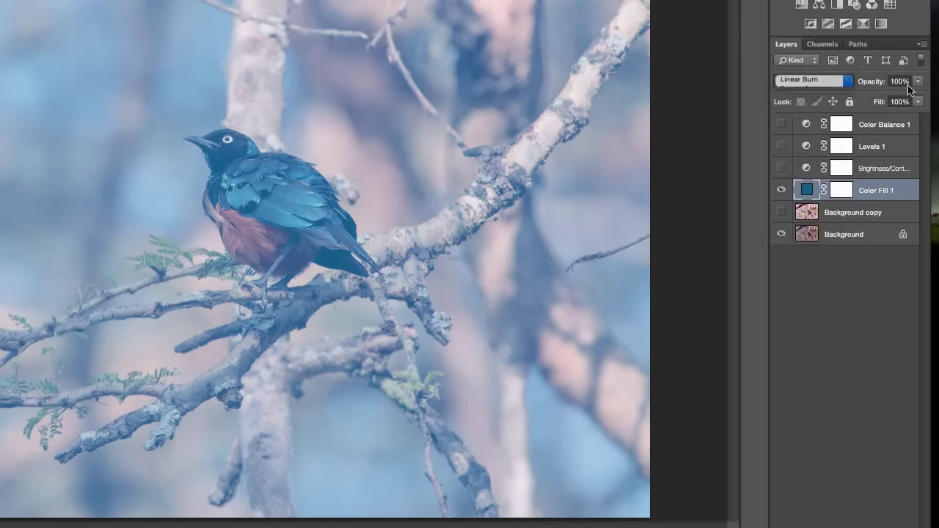
Set Color Fill 1 to Overlay blend mode at 63% opacity
drag(918, 81, 858, 98)
click(781, 190)
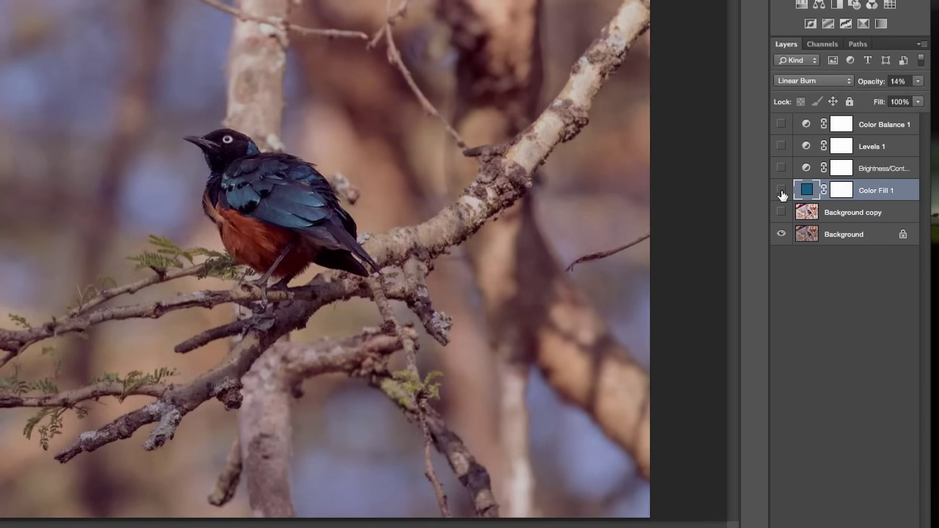
click(807, 80)
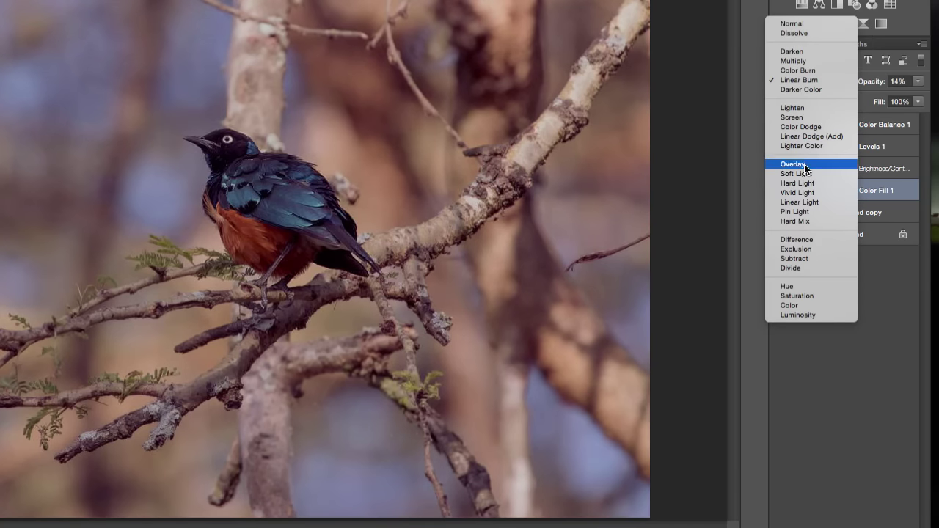
click(805, 166)
drag(918, 82, 900, 95)
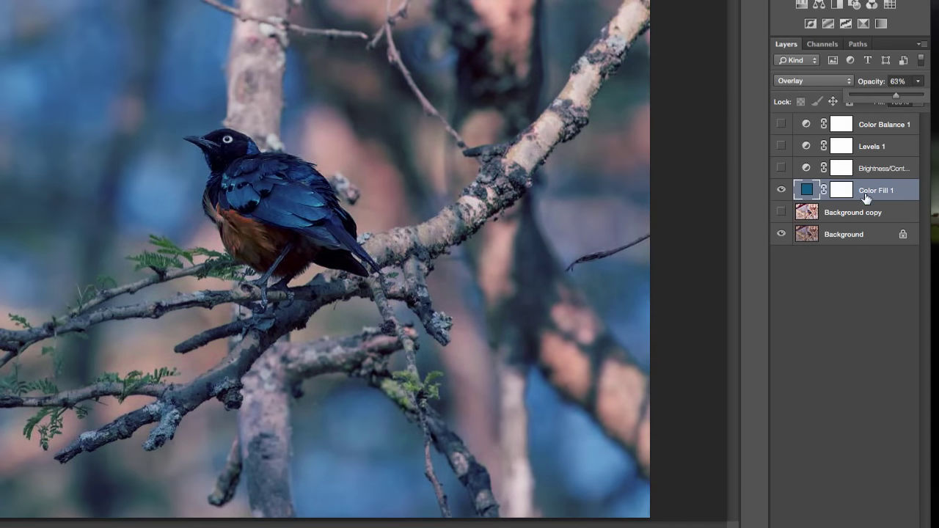
click(836, 192)
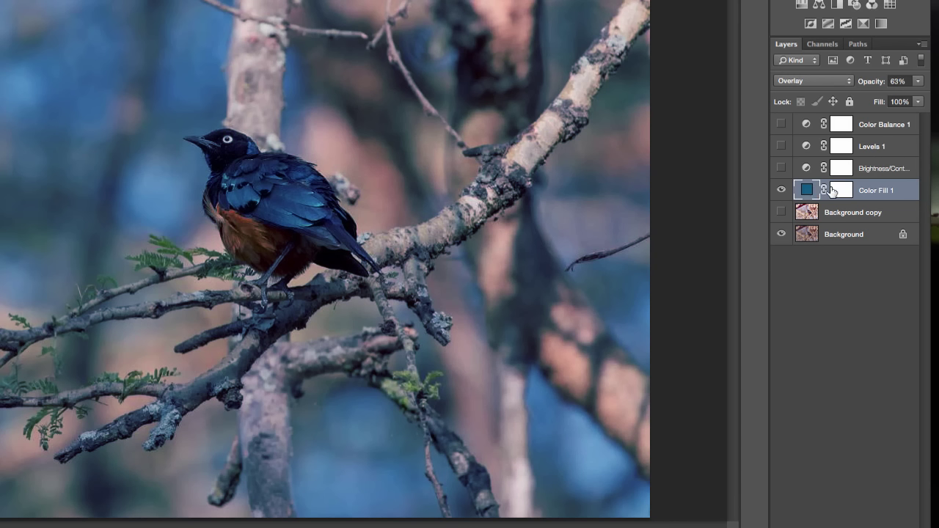
Hide Color Fill 1 and preview Background copy in Overlay, then Lighten blend mode
click(781, 189)
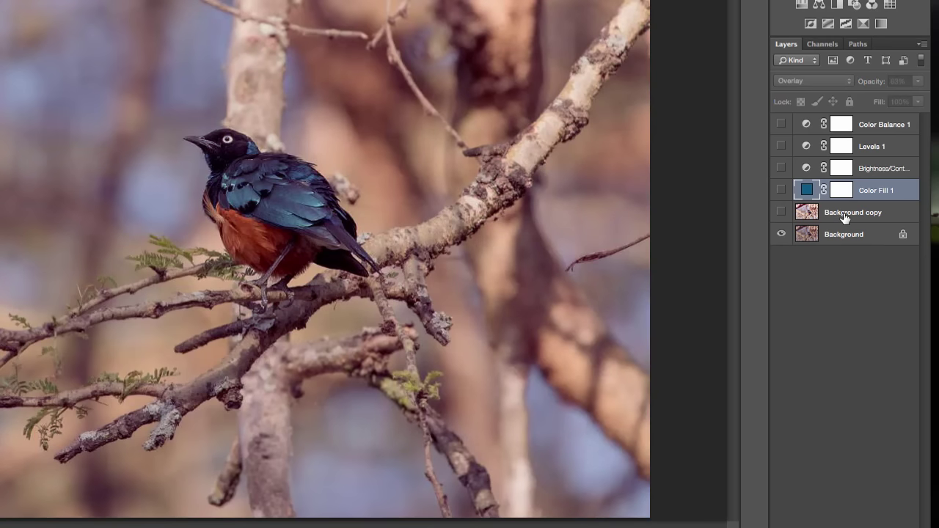
click(844, 214)
click(782, 212)
click(832, 79)
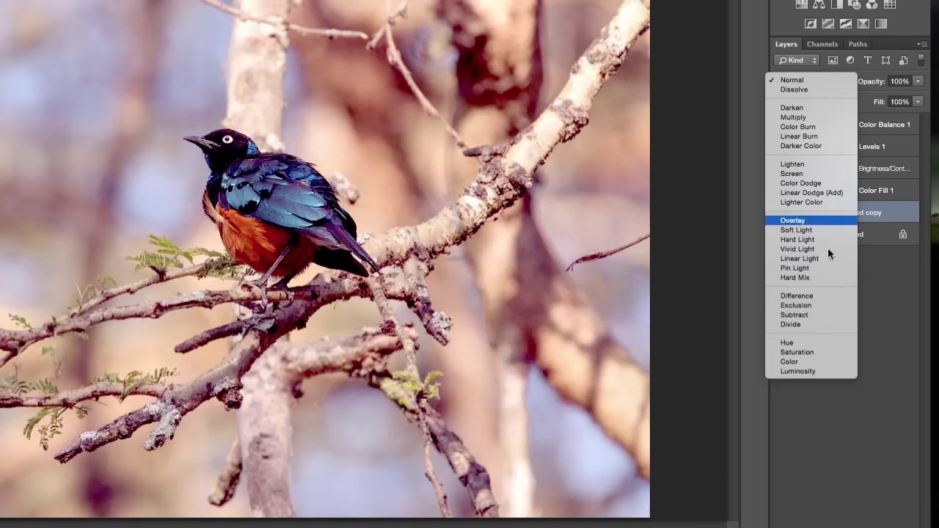
click(797, 193)
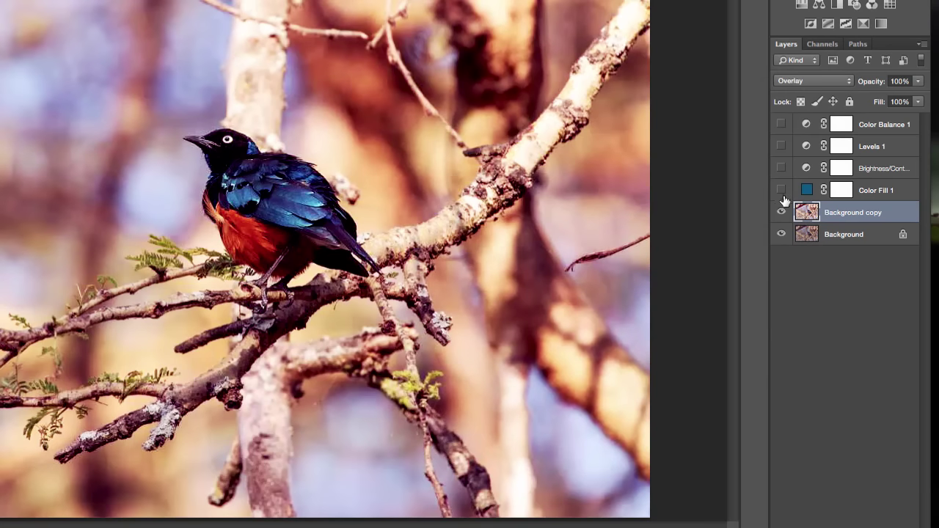
click(837, 78)
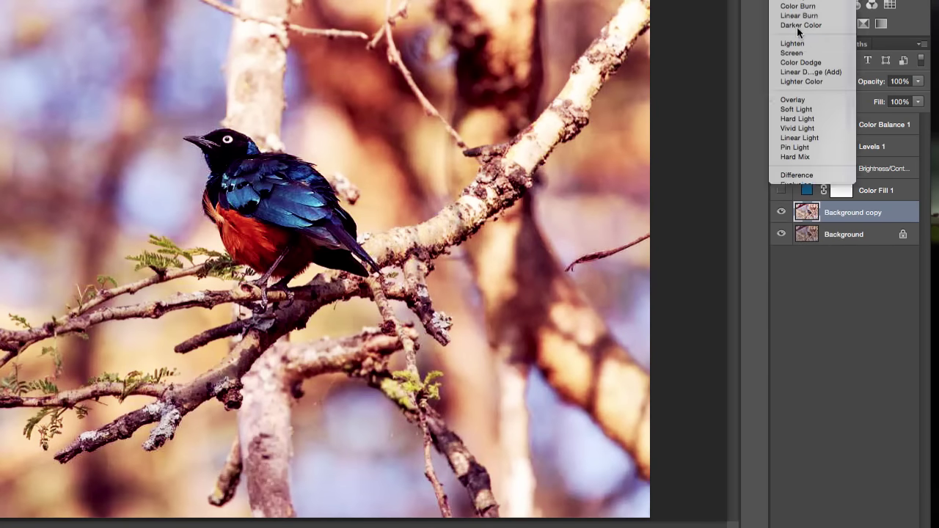
click(800, 43)
click(781, 212)
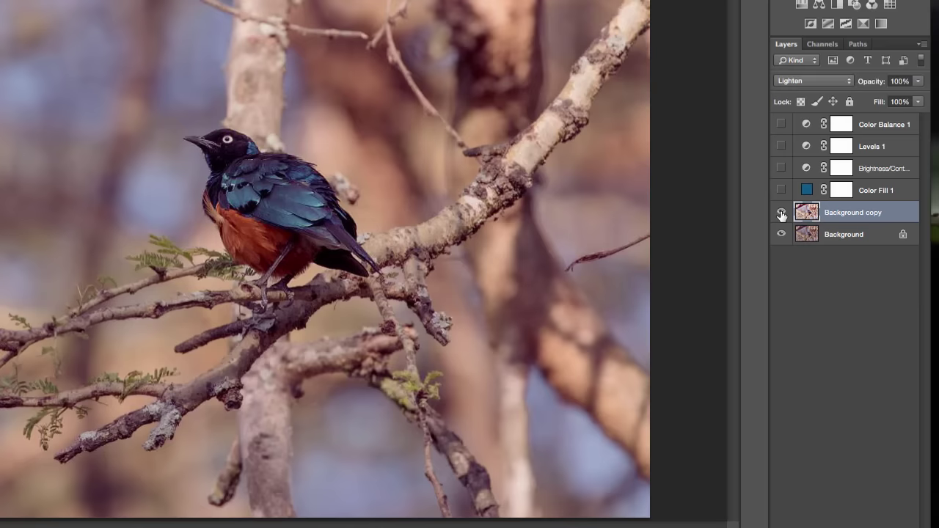
click(781, 212)
click(781, 212)
Preview the Brightness/Contrast layer in Darken and Overlay, then reset it to Normal and hide it
click(782, 168)
click(905, 169)
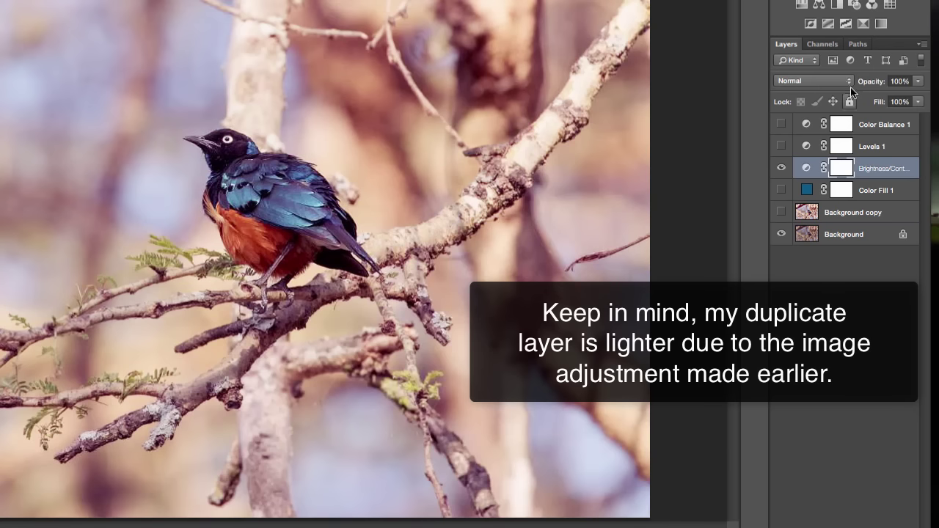
click(844, 80)
click(816, 107)
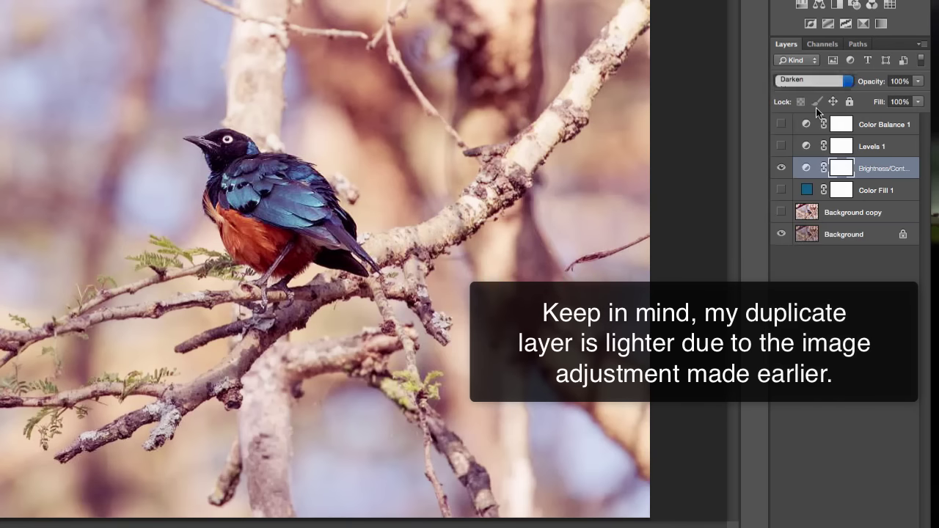
click(781, 170)
click(781, 170)
click(807, 79)
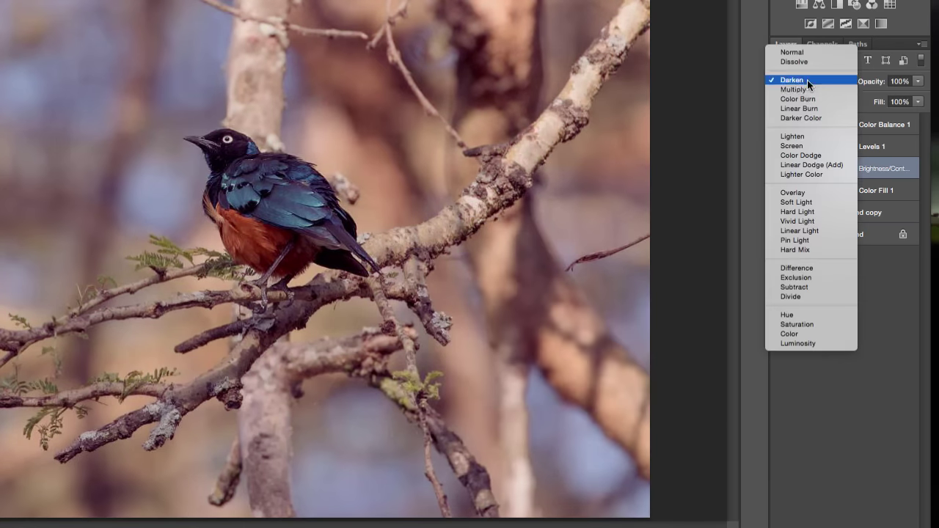
click(797, 193)
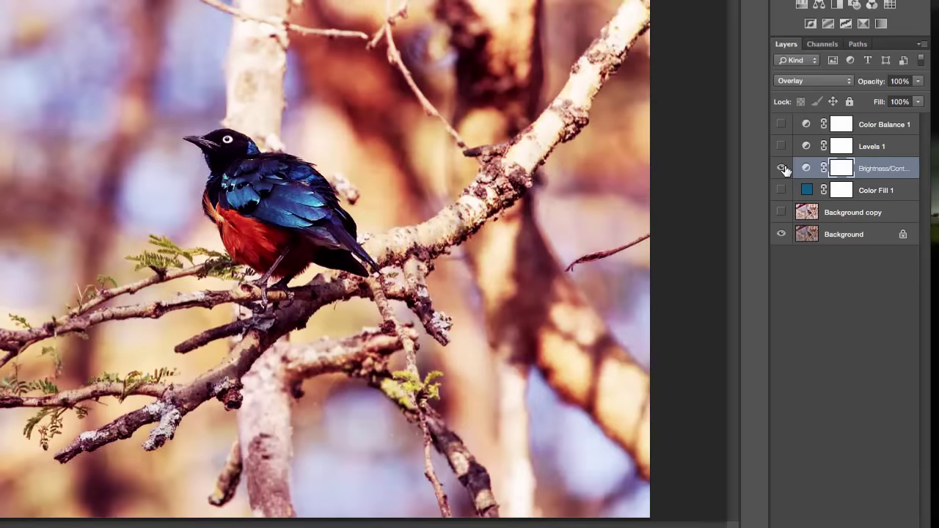
click(781, 169)
click(781, 169)
click(815, 155)
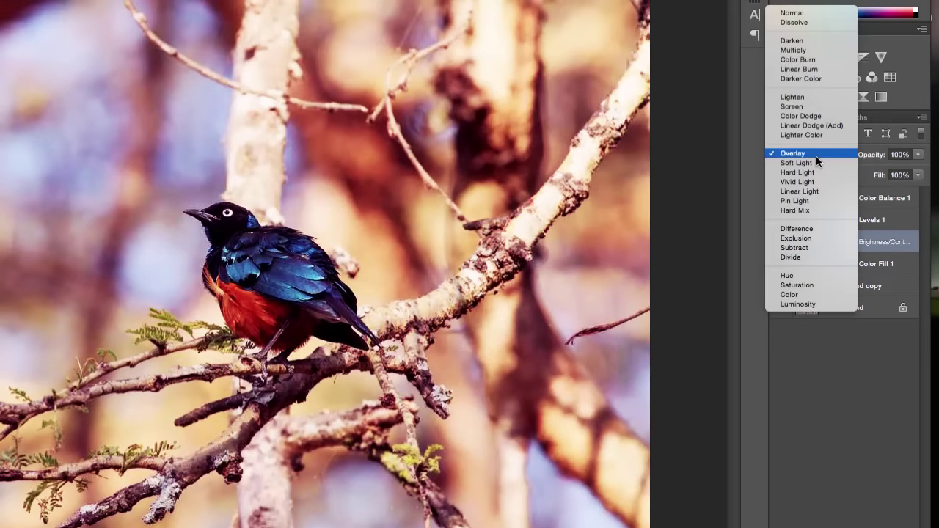
click(794, 13)
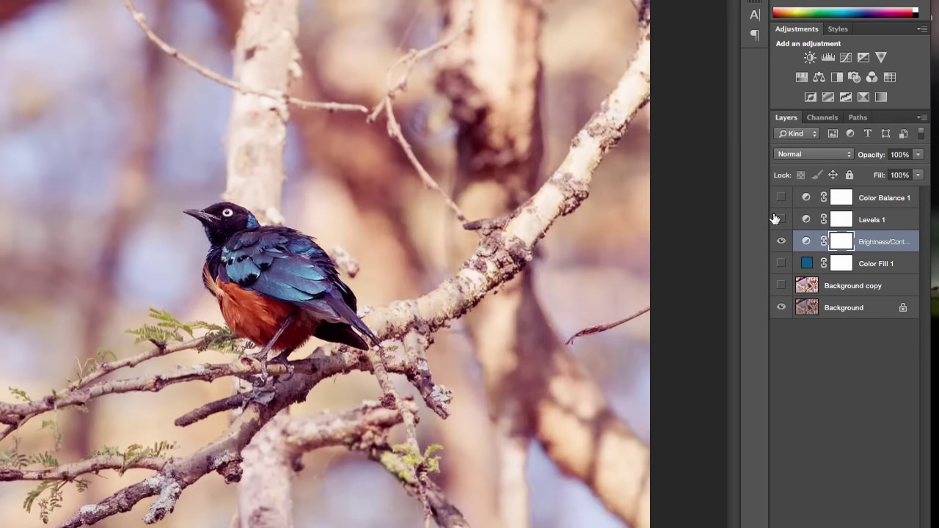
click(781, 242)
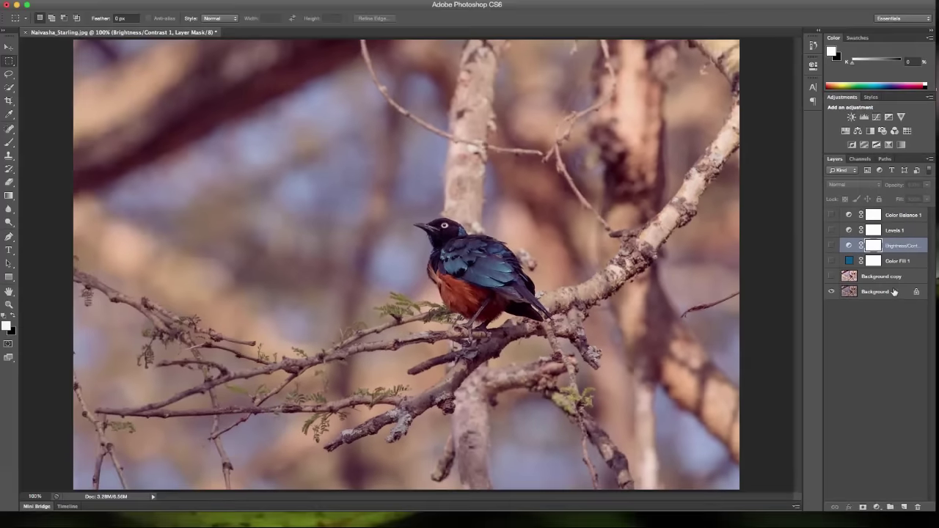
Add an empty Layer 1 above Background and sample dark purple #3f314a from the feathers as foreground
click(824, 297)
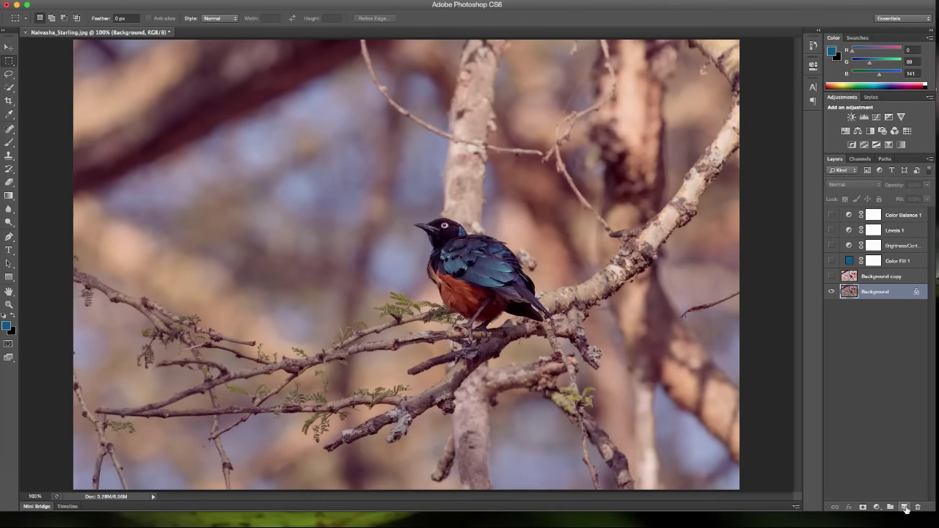
click(906, 506)
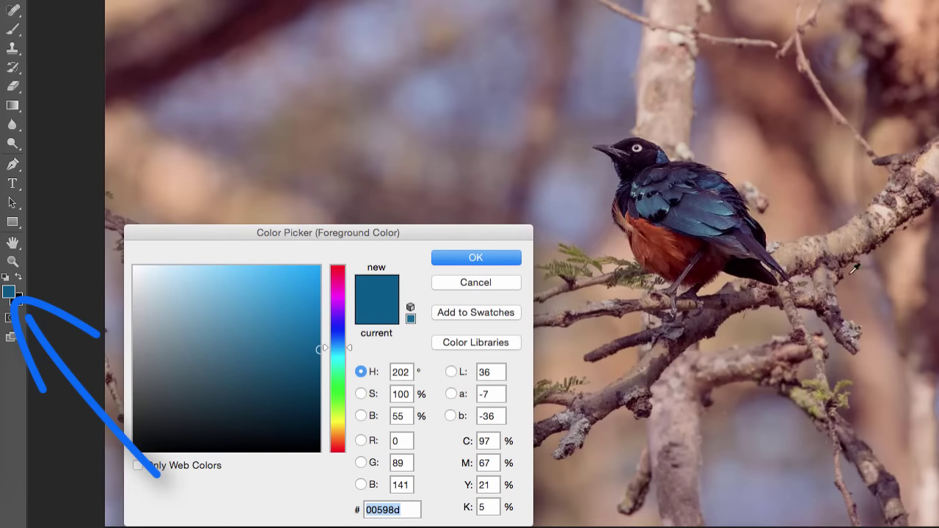
click(475, 282)
click(9, 293)
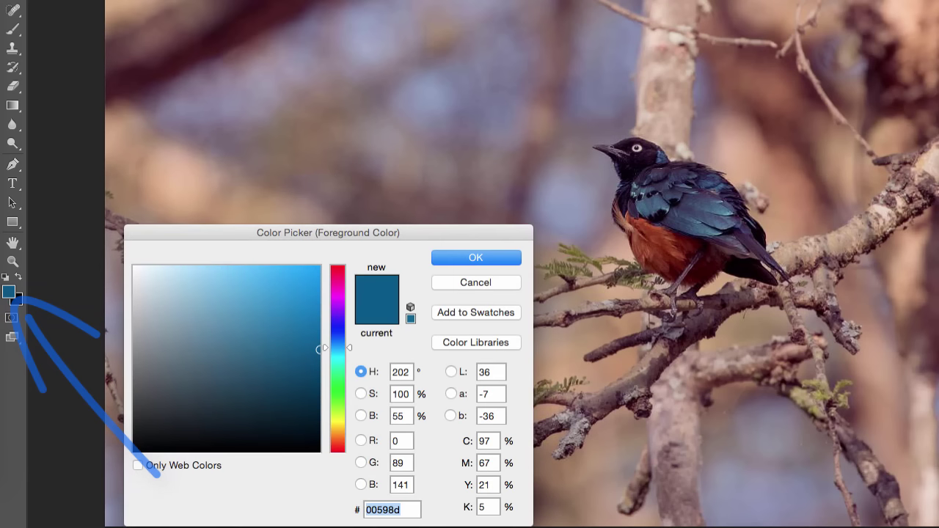
click(705, 190)
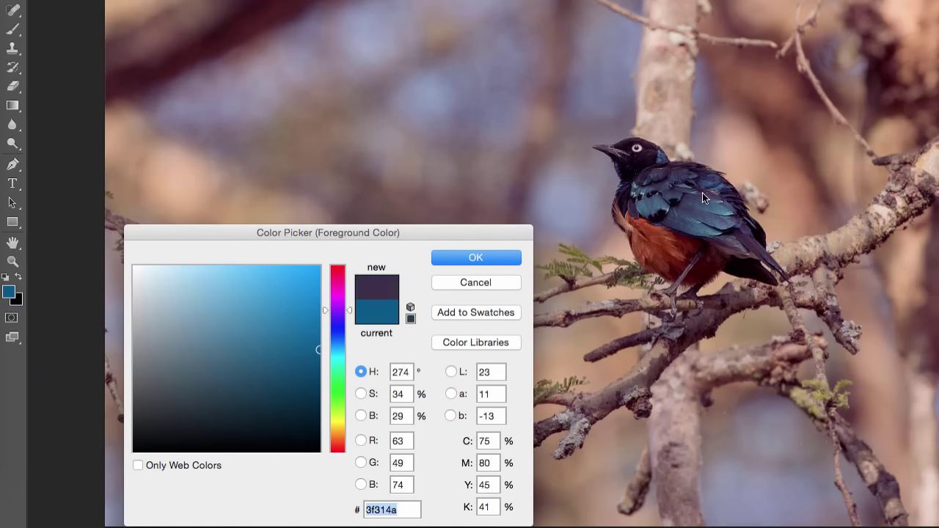
click(472, 259)
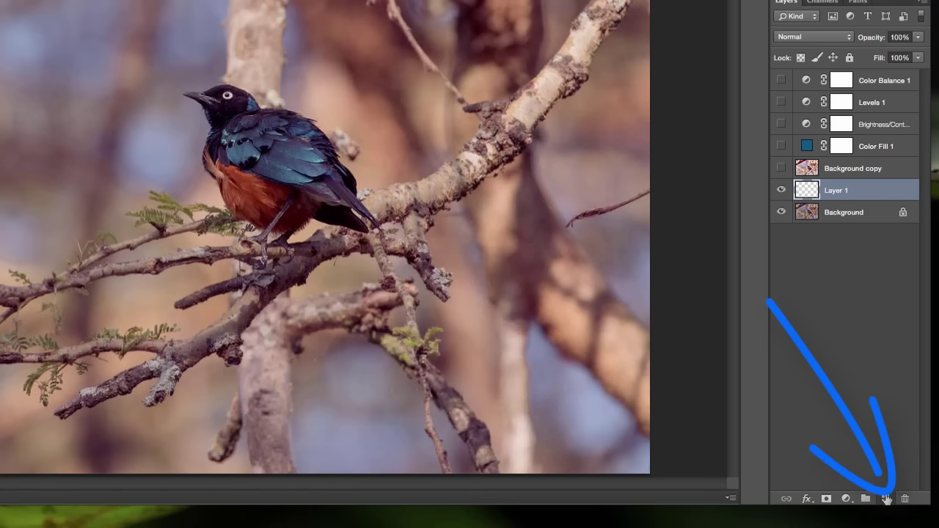
On a new Layer 2 in Color blend mode, brush dark purple over the starling's blue wing at 300% zoom
click(884, 498)
click(840, 217)
click(836, 190)
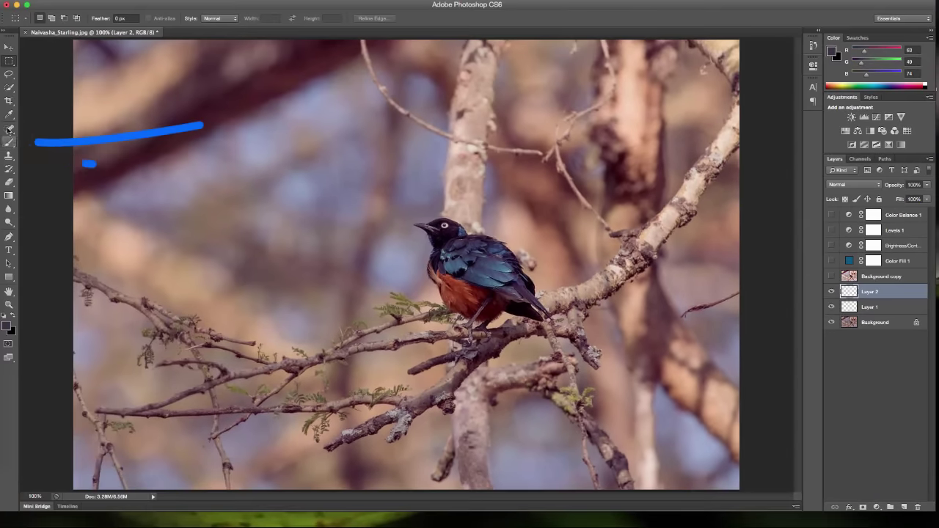
click(7, 143)
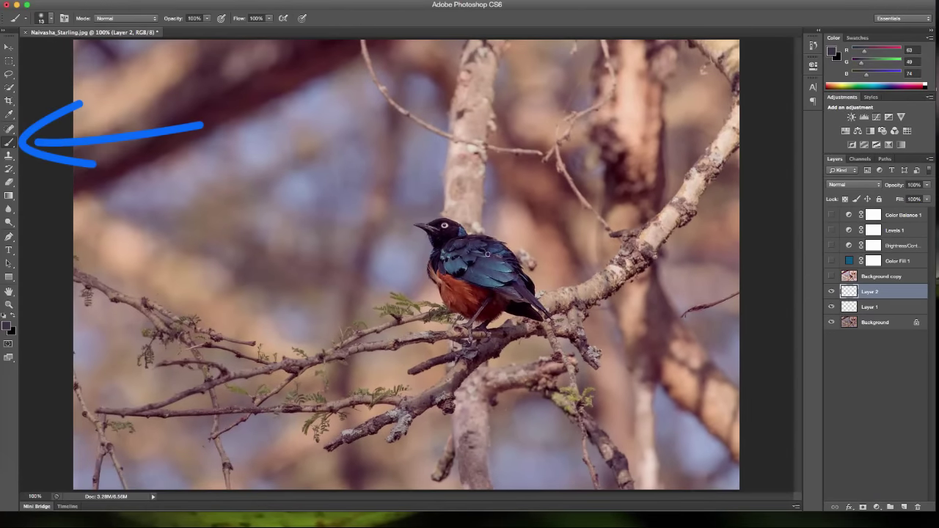
key(super+plus)
key(super+plus)
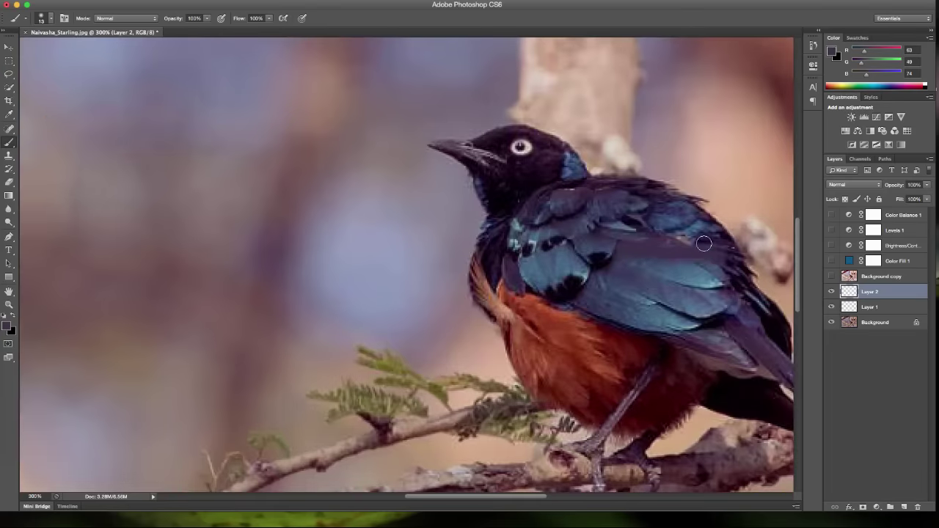
mouse_move(703, 243)
mouse_down()
mouse_move(640, 223)
mouse_move(661, 237)
mouse_up()
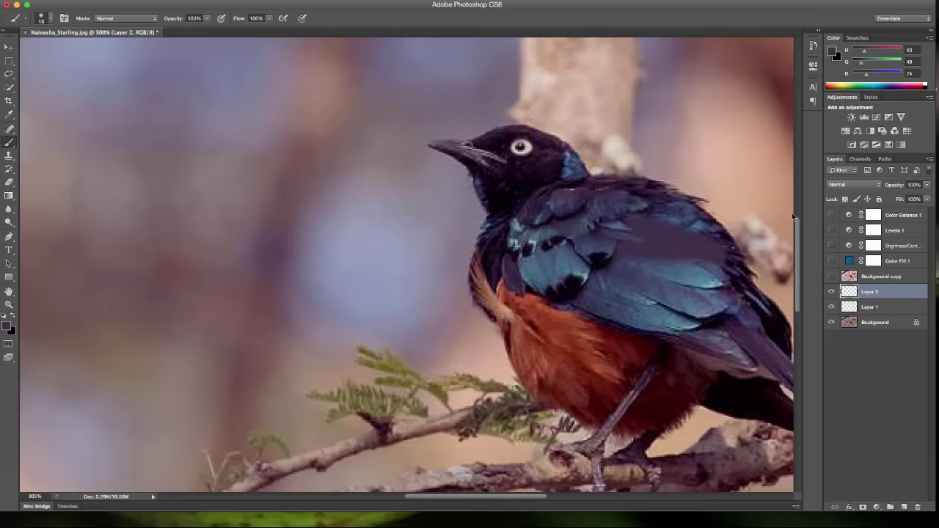
click(860, 185)
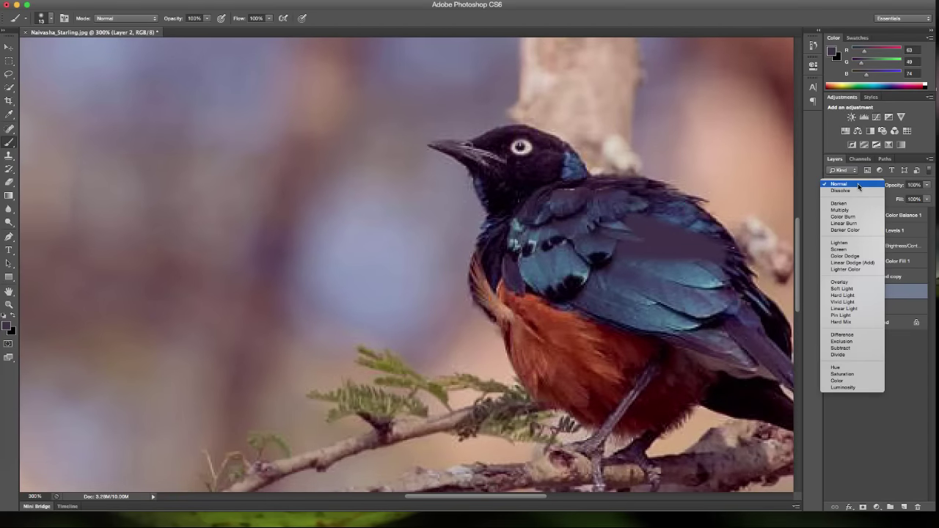
click(837, 381)
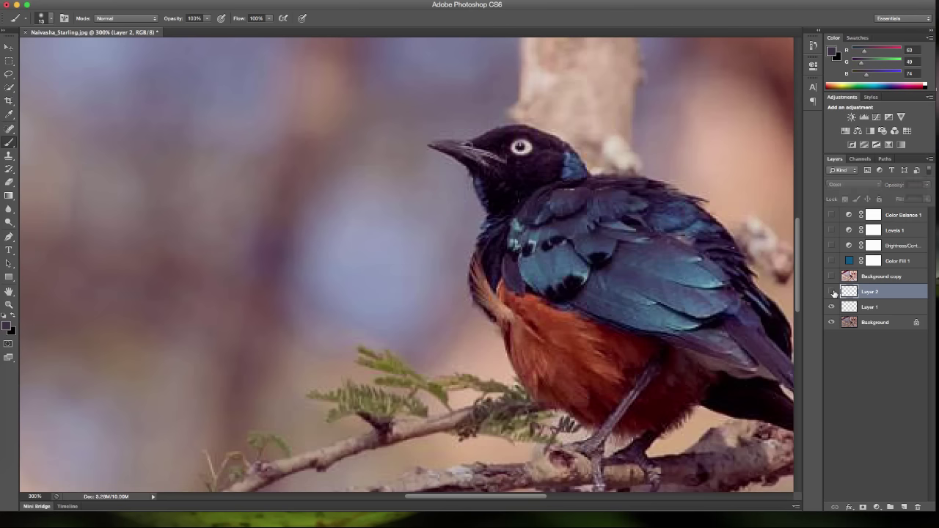
Sample a slate blue (R62 G77 B105) from the starling's feathers as the foreground colour
click(832, 292)
click(6, 327)
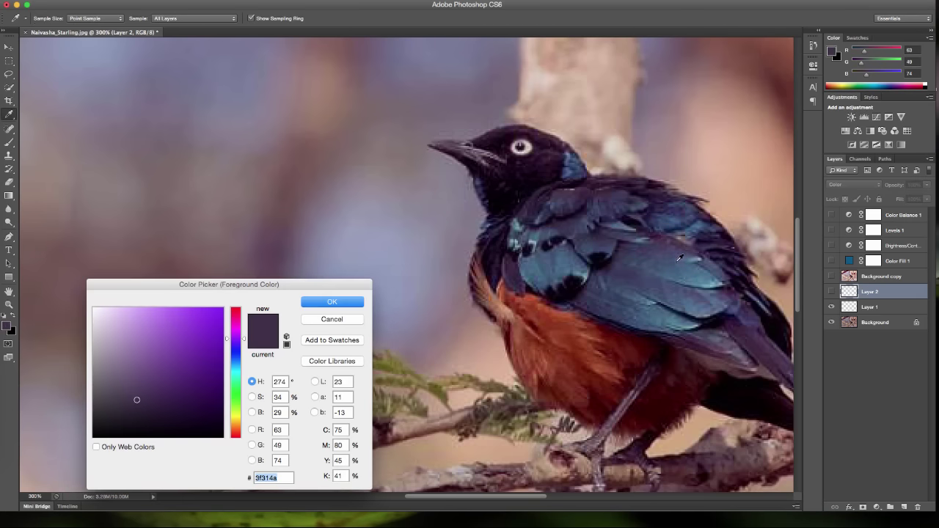
click(677, 258)
click(332, 301)
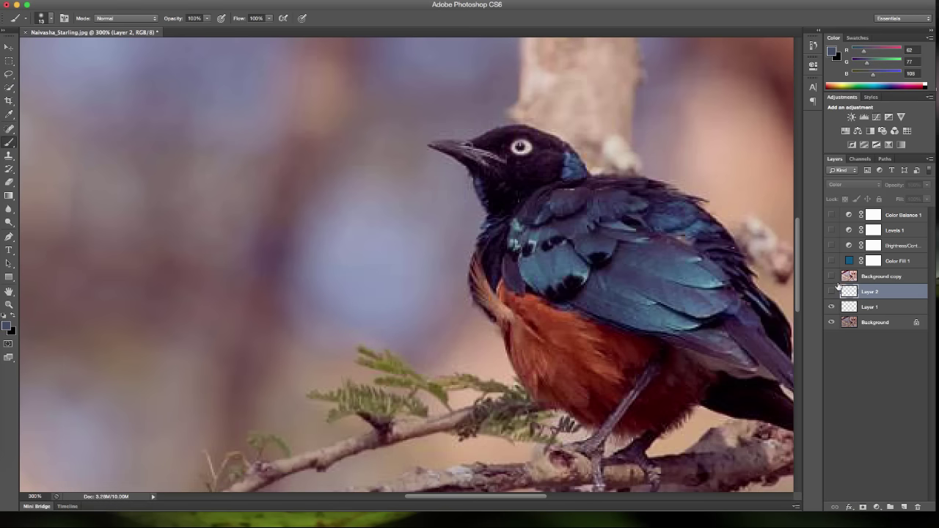
click(831, 292)
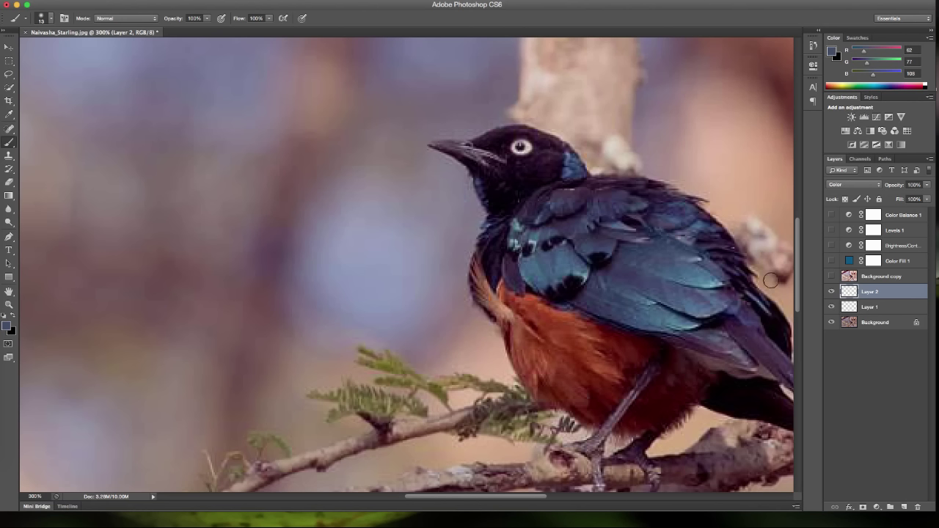
Toggle Layer 2 off and on to compare the recolour with the original wing
click(831, 292)
click(831, 292)
click(831, 292)
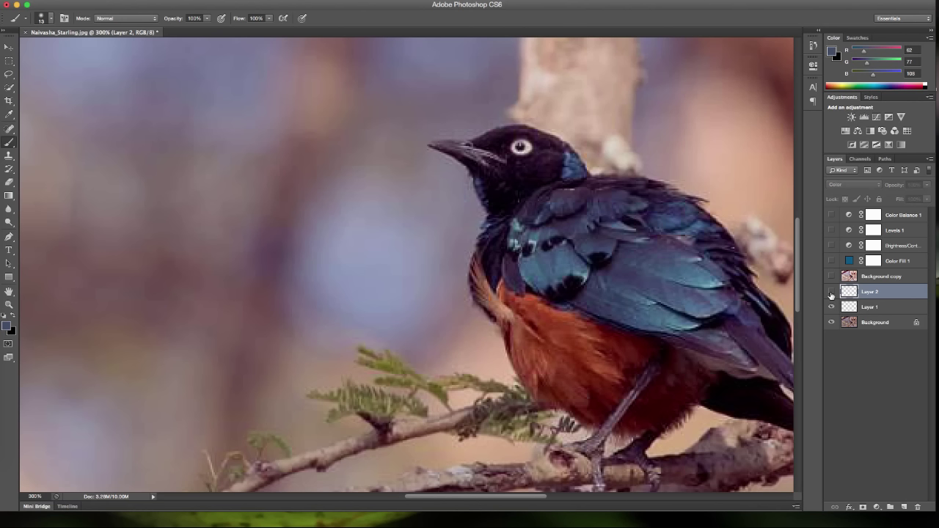
click(831, 292)
Set up a 30-pixel Eraser, return the view to 100%, and show Layer 2
click(9, 183)
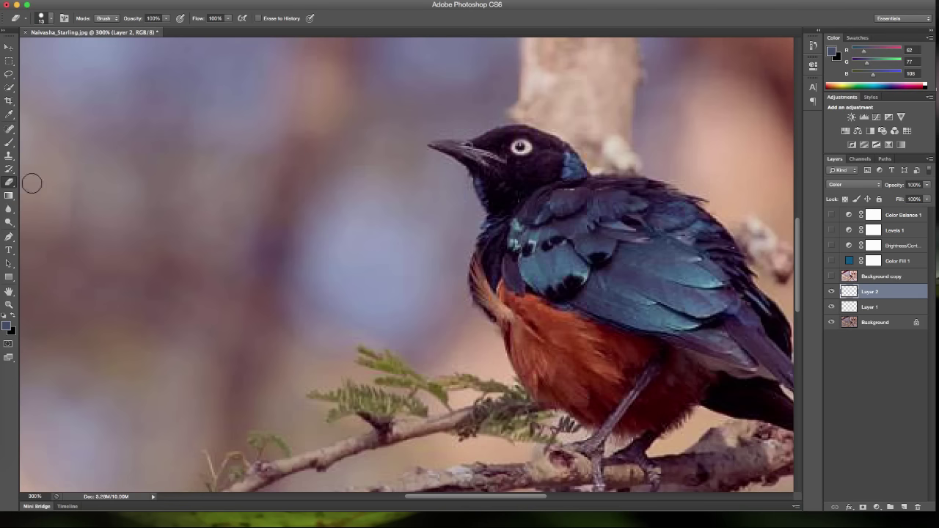
key(bracketright)
key(bracketright)
key(super+1)
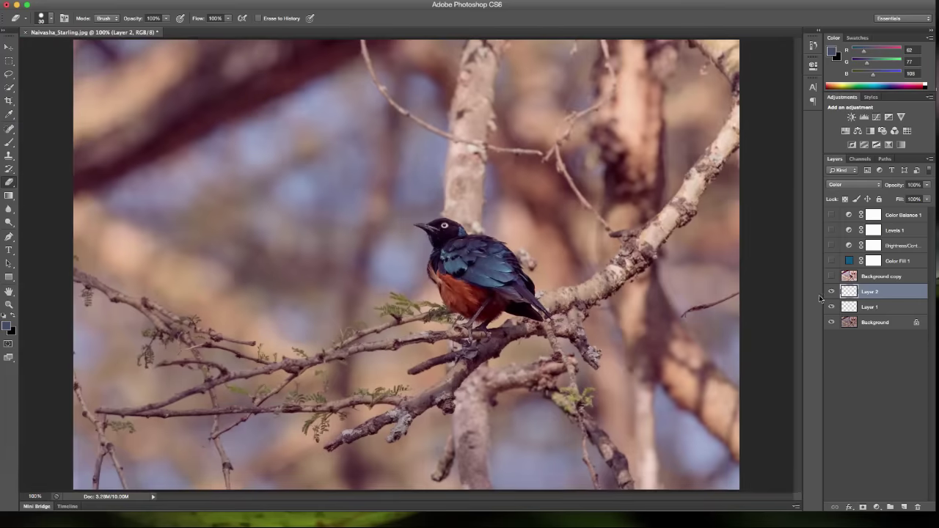
click(831, 291)
Select and show the Lighten-mode Background copy layer, then add a white layer mask to it
click(871, 277)
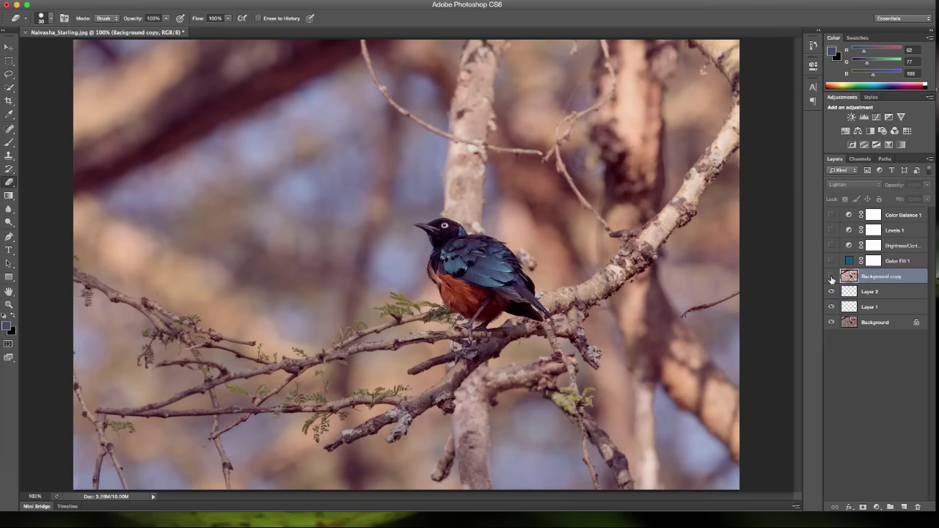
click(831, 278)
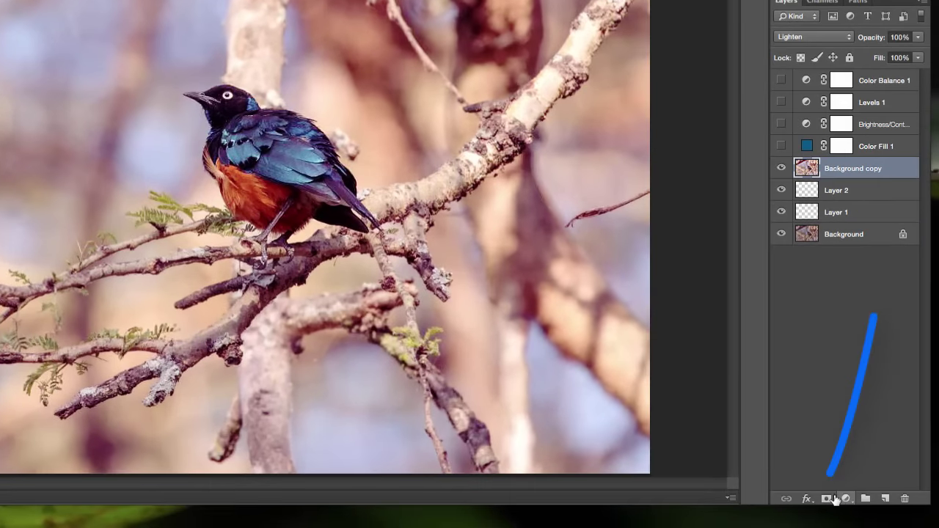
click(827, 499)
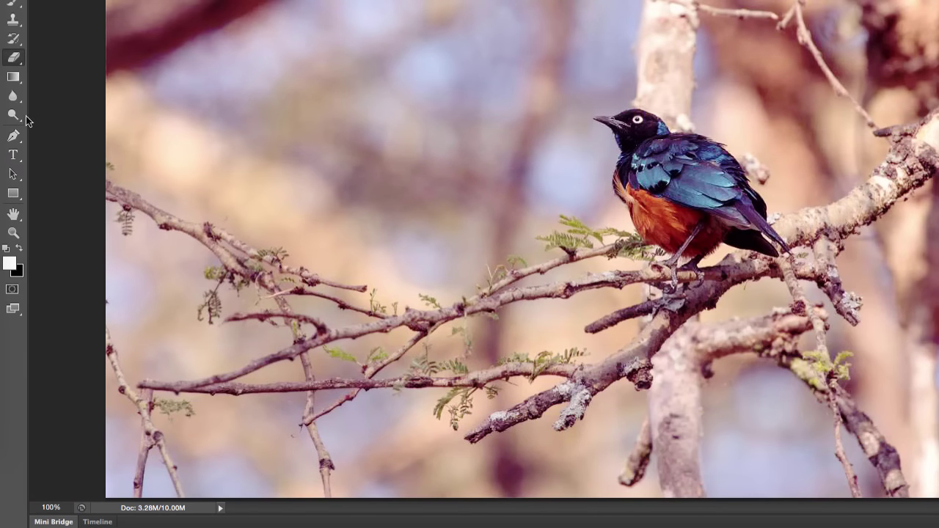
Set the background colour and paint grey strokes into Background copy's mask over the hand shape
click(19, 273)
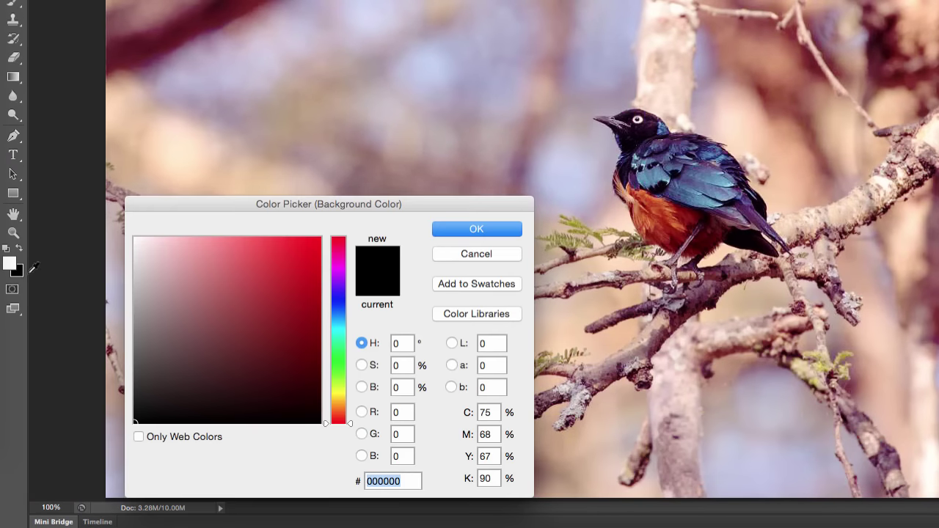
click(440, 229)
mouse_move(382, 61)
mouse_down()
mouse_move(382, 234)
mouse_move(408, 276)
mouse_move(408, 21)
mouse_move(448, 323)
mouse_move(458, 83)
mouse_move(476, 330)
mouse_move(463, 92)
mouse_move(493, 265)
mouse_move(507, 193)
mouse_move(512, 363)
mouse_move(506, 135)
mouse_move(511, 291)
mouse_up()
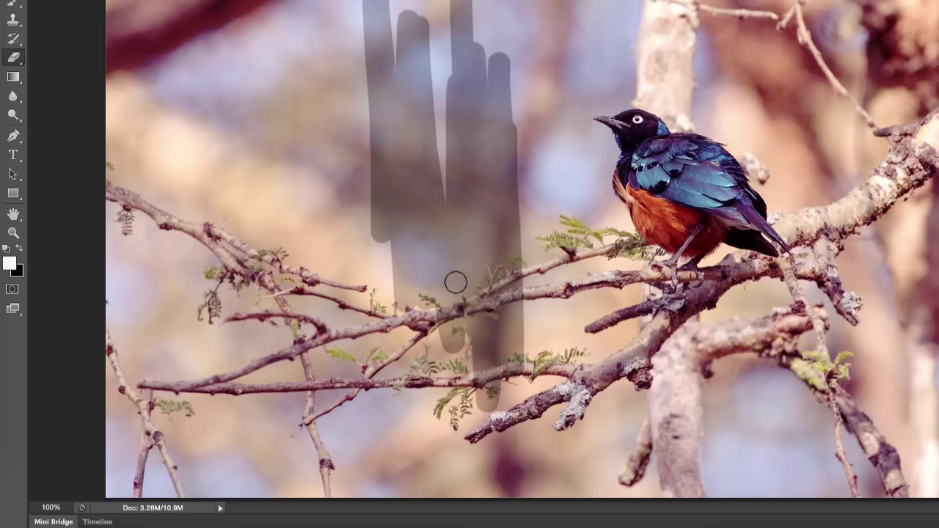
mouse_move(485, 176)
mouse_down()
mouse_move(393, 241)
mouse_move(346, 236)
mouse_move(492, 57)
mouse_move(587, 56)
mouse_move(424, 169)
mouse_move(424, 146)
mouse_up()
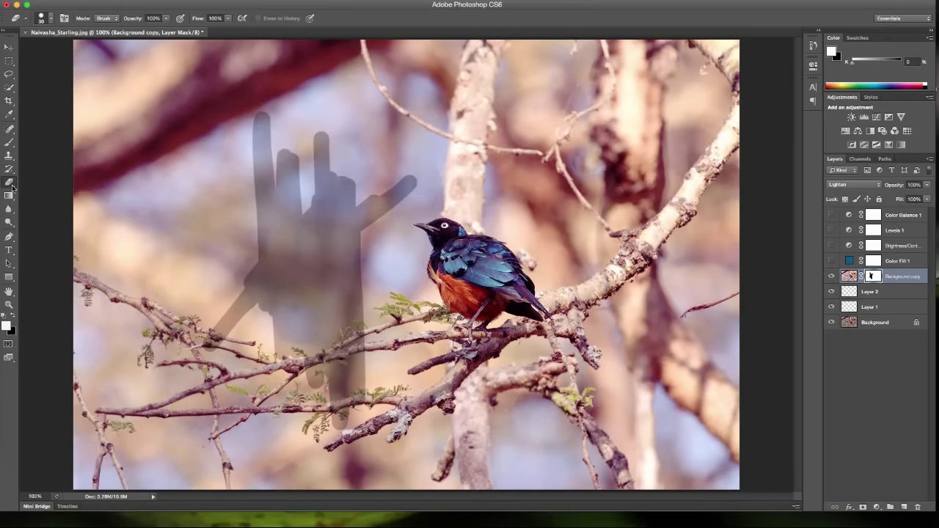
click(8, 60)
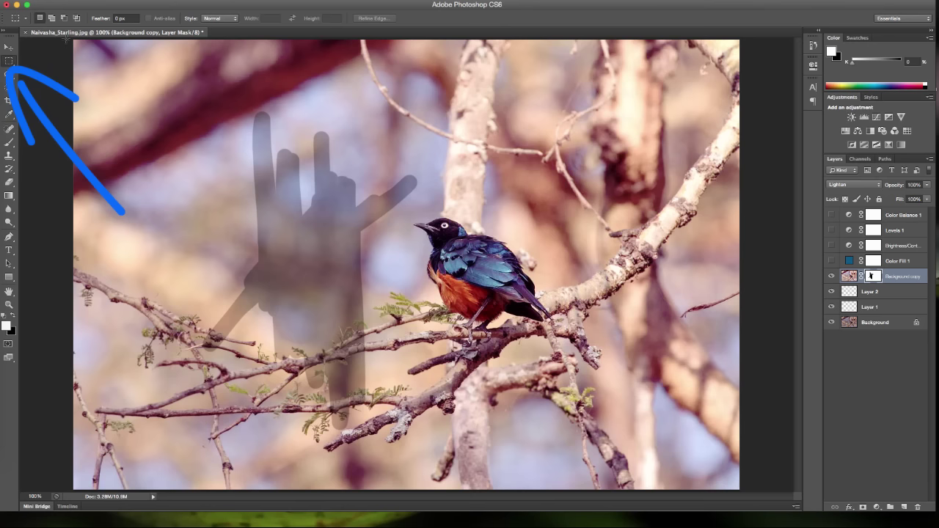
Select the whole canvas and fill Background copy's mask with black
drag(66, 38, 771, 493)
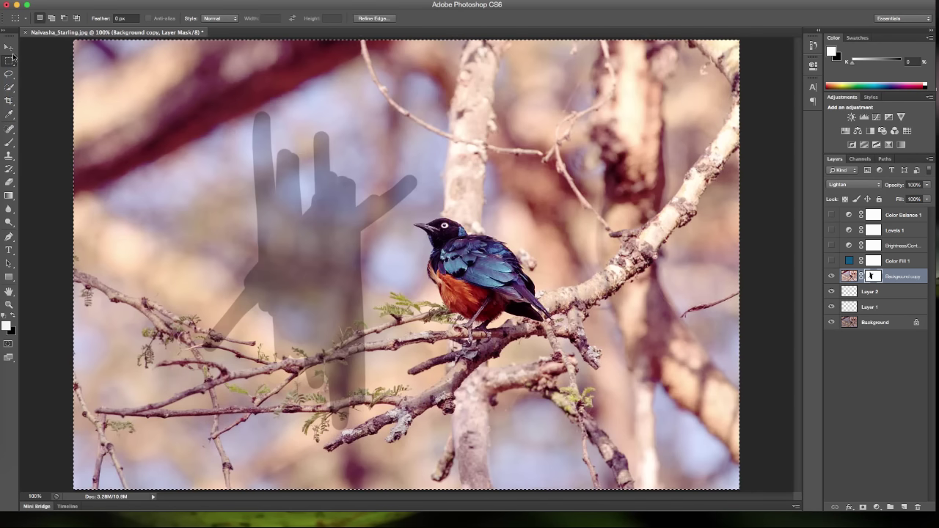
key(super+d)
key(super+a)
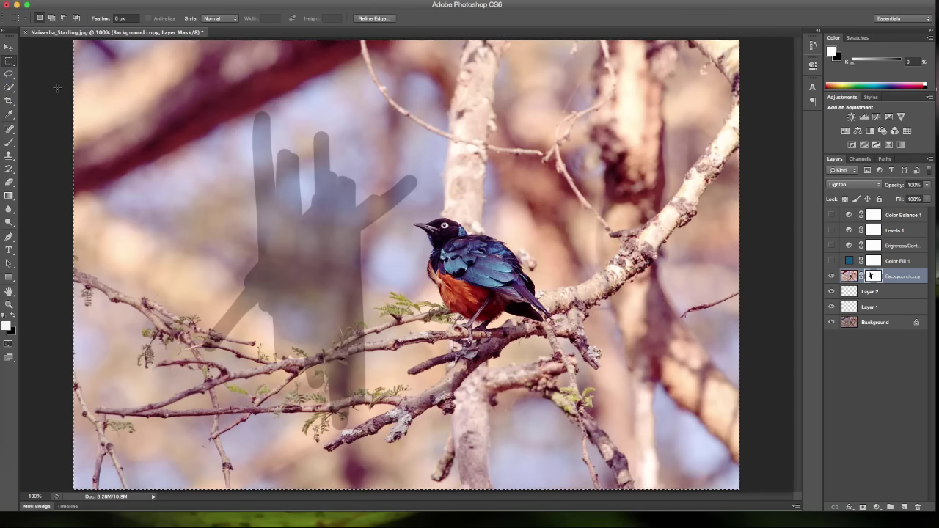
key(super+BackSpace)
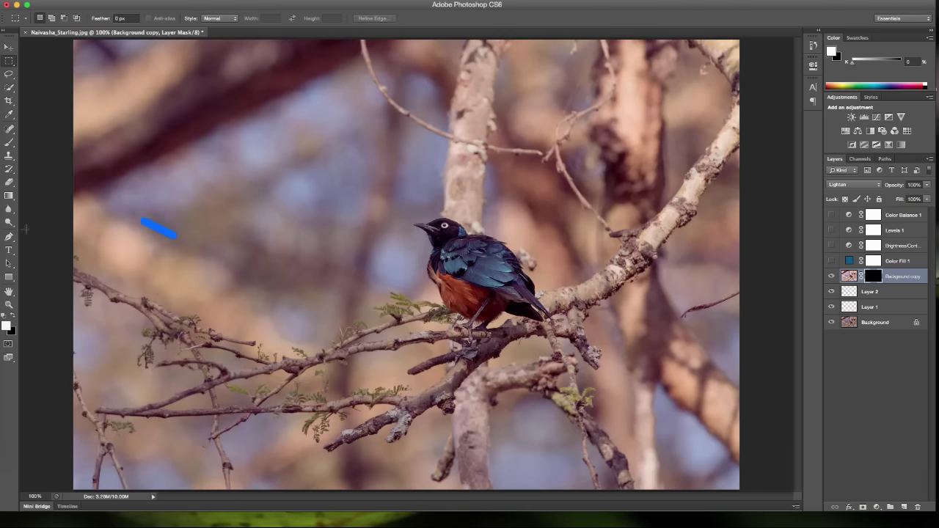
With an enlarged brush, paint white over the starling's breast to reveal the vivid layer
key(b)
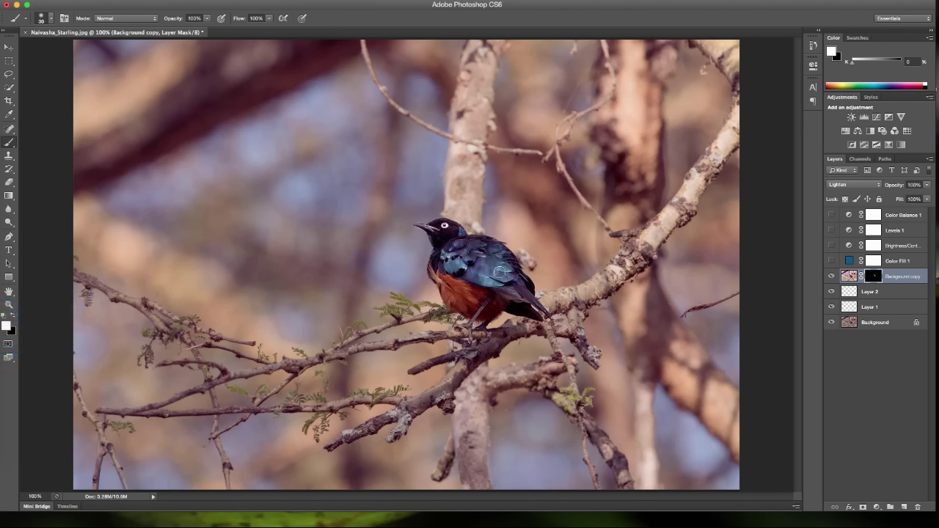
key(bracketright)
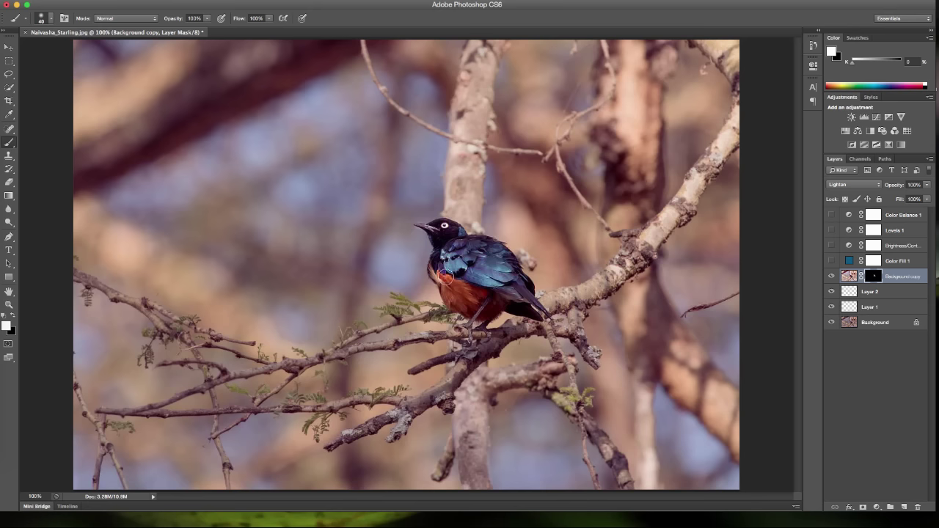
mouse_move(445, 277)
mouse_down()
mouse_move(476, 309)
mouse_move(501, 290)
mouse_move(484, 314)
mouse_move(493, 302)
mouse_move(522, 308)
mouse_move(507, 260)
mouse_move(449, 241)
mouse_up()
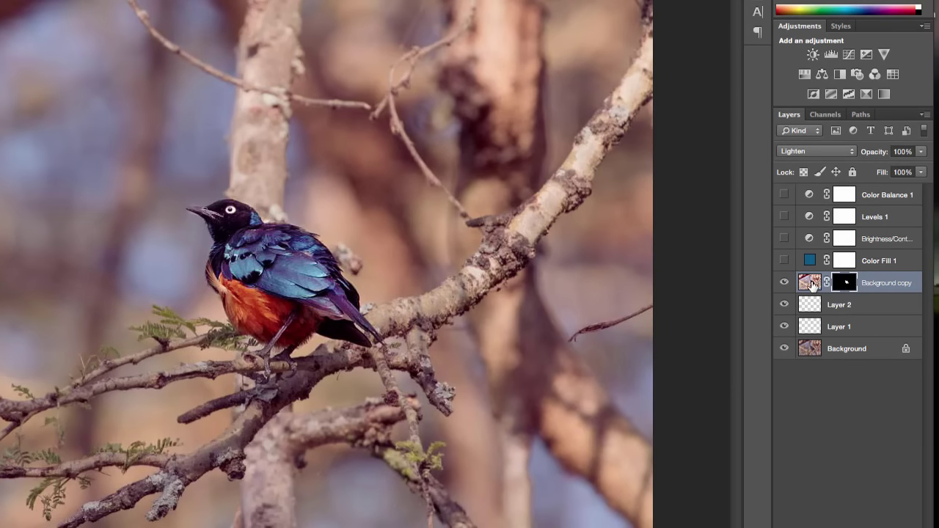
click(810, 286)
mouse_move(281, 264)
mouse_down()
mouse_move(253, 261)
mouse_move(261, 242)
mouse_move(278, 264)
mouse_move(309, 273)
mouse_move(306, 292)
mouse_up()
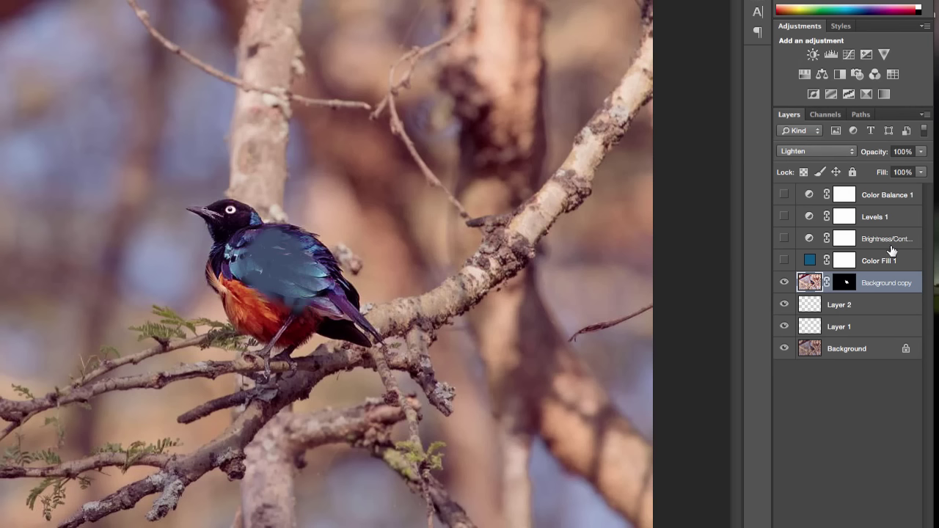
shift+click(850, 287)
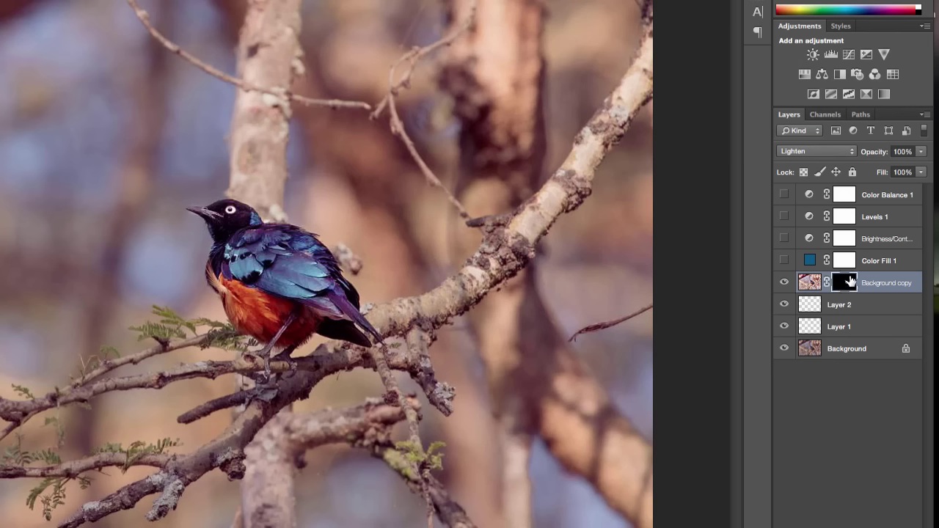
drag(214, 109, 70, 180)
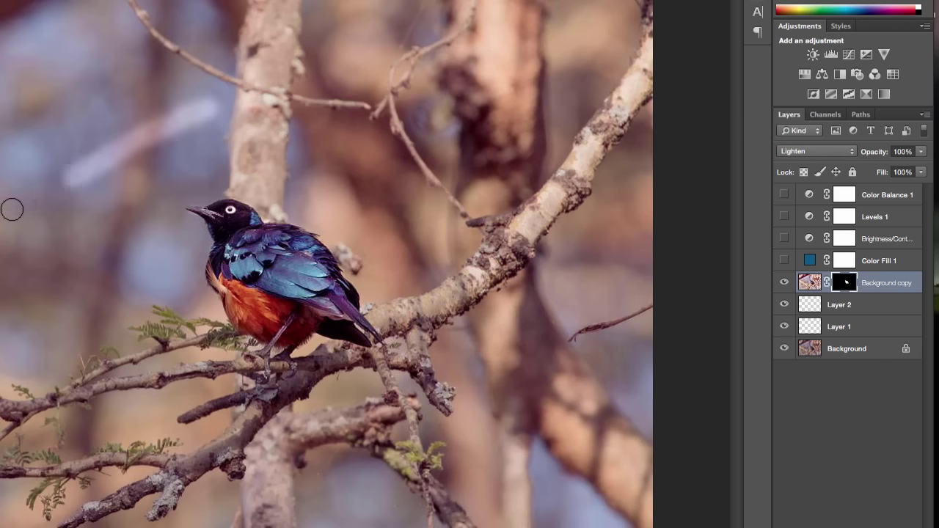
mouse_move(12, 209)
mouse_down()
mouse_move(55, 135)
mouse_move(14, 88)
mouse_up()
key(ctrl+z)
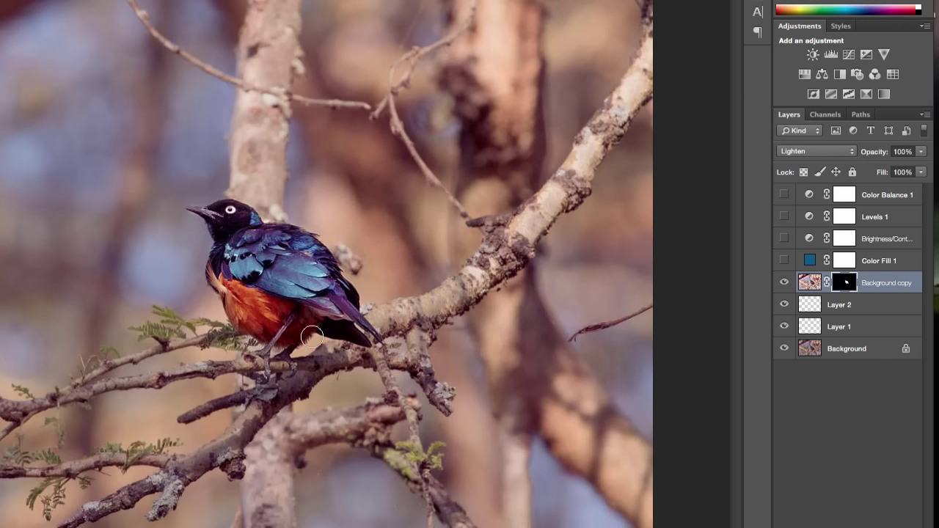
Turn on the Brightness/Contrast, Levels 1 and Color Balance 1 adjustment layers
click(857, 196)
click(845, 213)
click(844, 243)
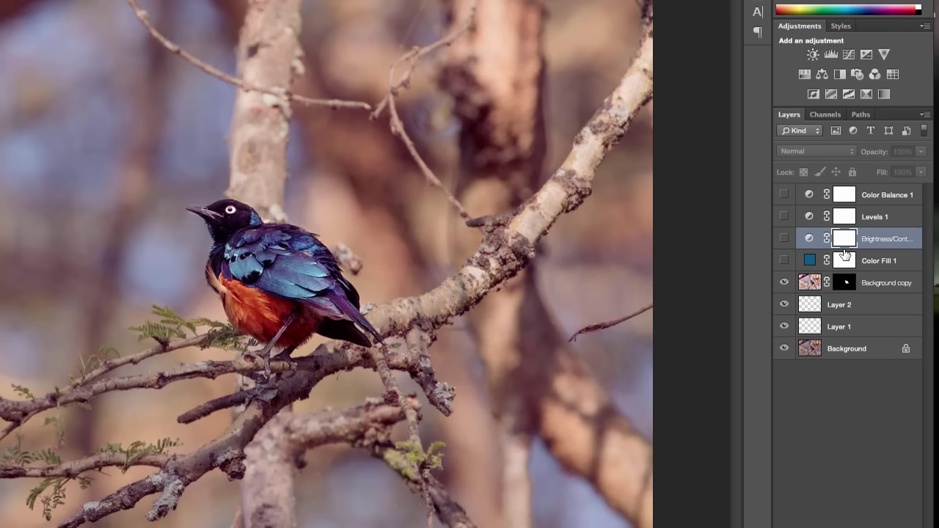
click(843, 263)
click(845, 239)
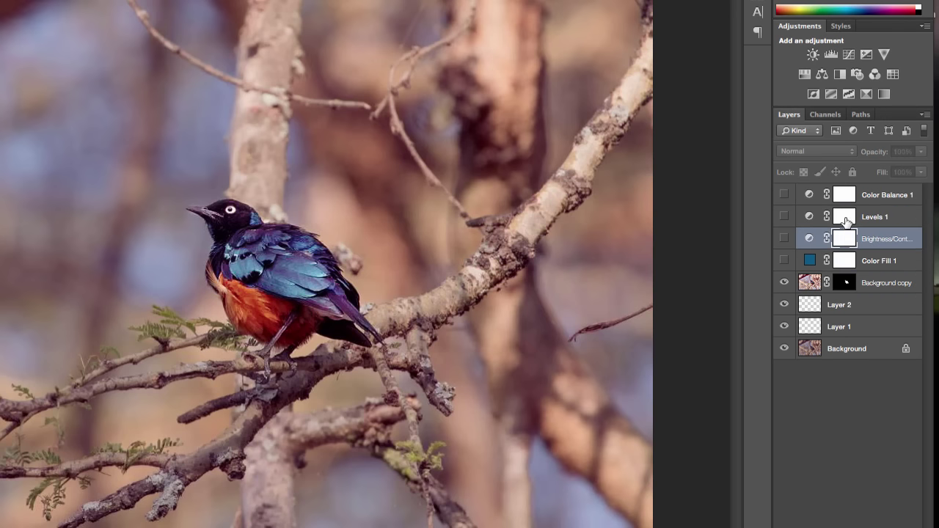
click(783, 239)
click(784, 216)
click(783, 195)
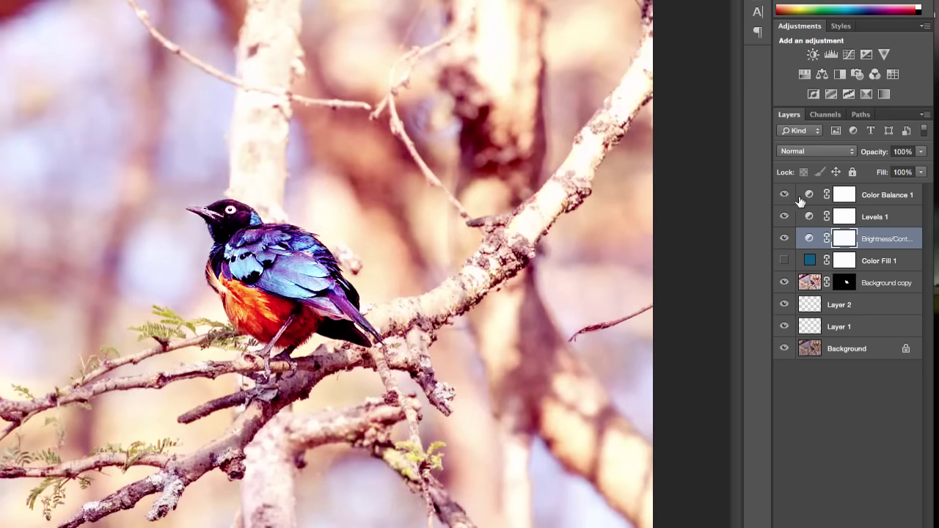
Paint the starling out of the Color Balance 1, Levels 1 and Brightness/Contrast masks, then hide them
click(847, 197)
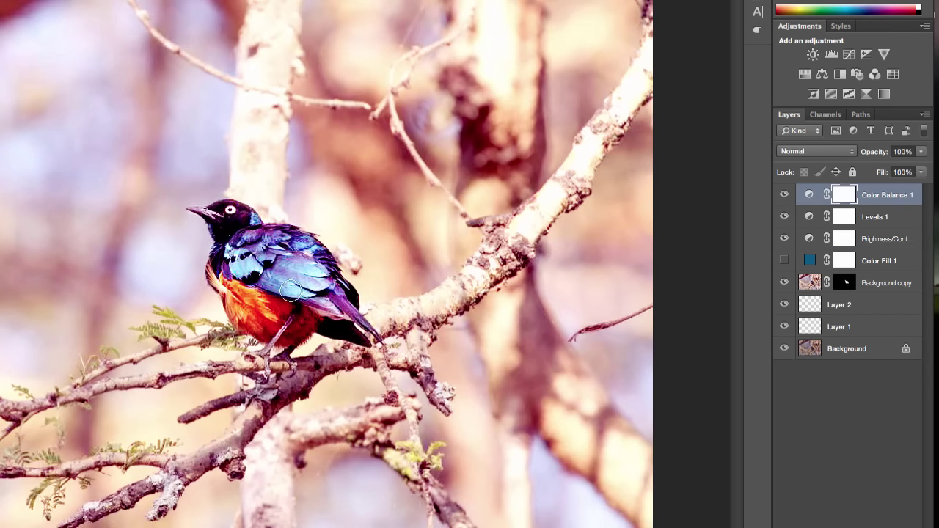
click(282, 253)
click(892, 224)
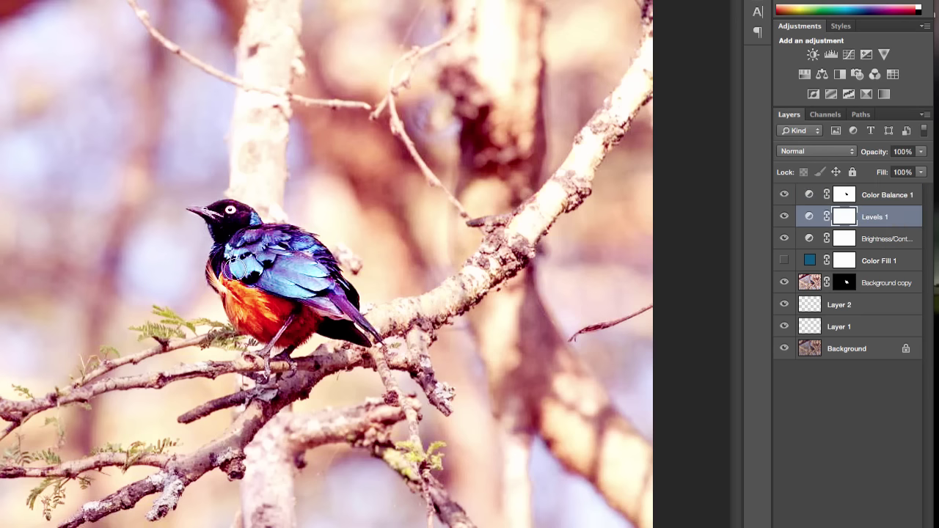
mouse_move(226, 222)
mouse_down()
mouse_move(267, 282)
mouse_move(330, 257)
mouse_move(341, 301)
mouse_move(356, 307)
mouse_up()
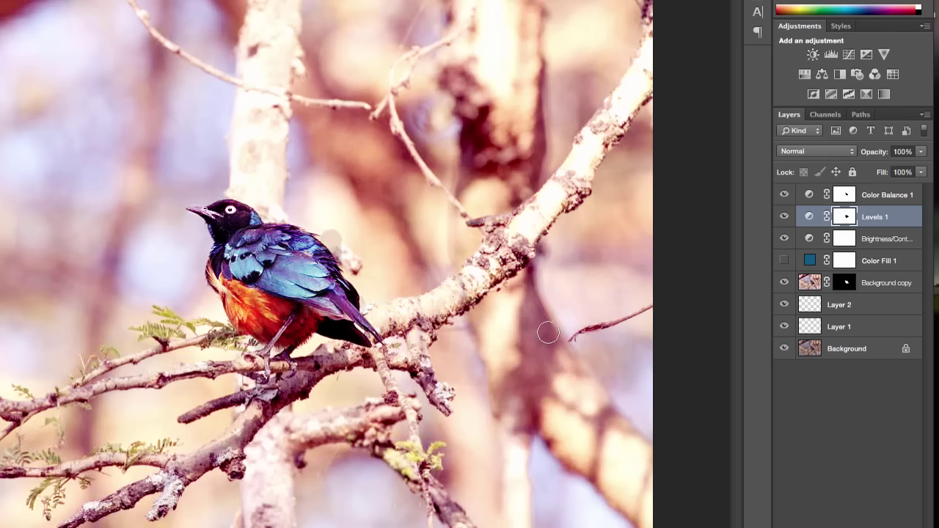
click(844, 239)
mouse_move(187, 203)
mouse_down()
mouse_move(213, 220)
mouse_move(235, 283)
mouse_move(282, 323)
mouse_move(268, 338)
mouse_move(308, 242)
mouse_move(334, 323)
mouse_move(386, 311)
mouse_up()
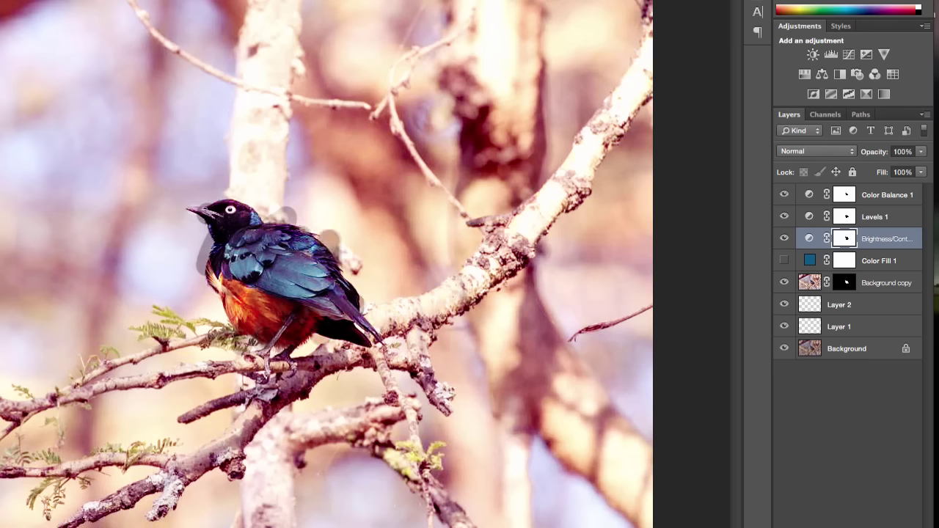
click(784, 239)
click(784, 217)
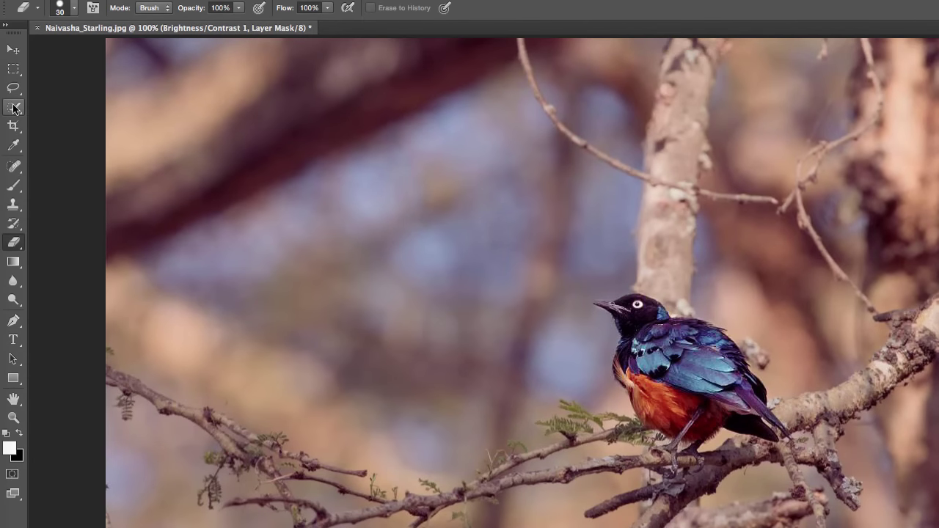
Draw a closed freehand Lasso outline around the starling and its perch
click(13, 107)
click(14, 90)
right_click(14, 90)
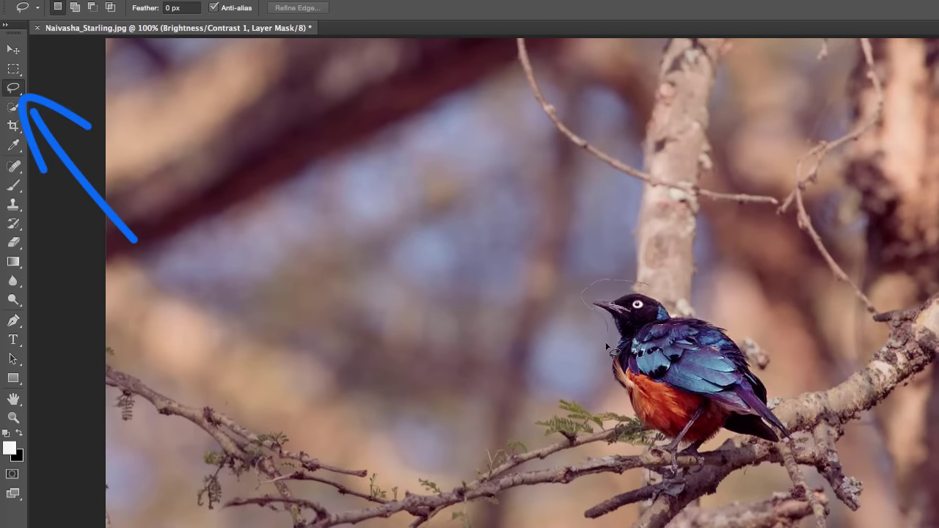
mouse_move(611, 396)
mouse_down()
mouse_move(637, 477)
mouse_move(723, 481)
mouse_move(728, 448)
mouse_move(775, 475)
mouse_up()
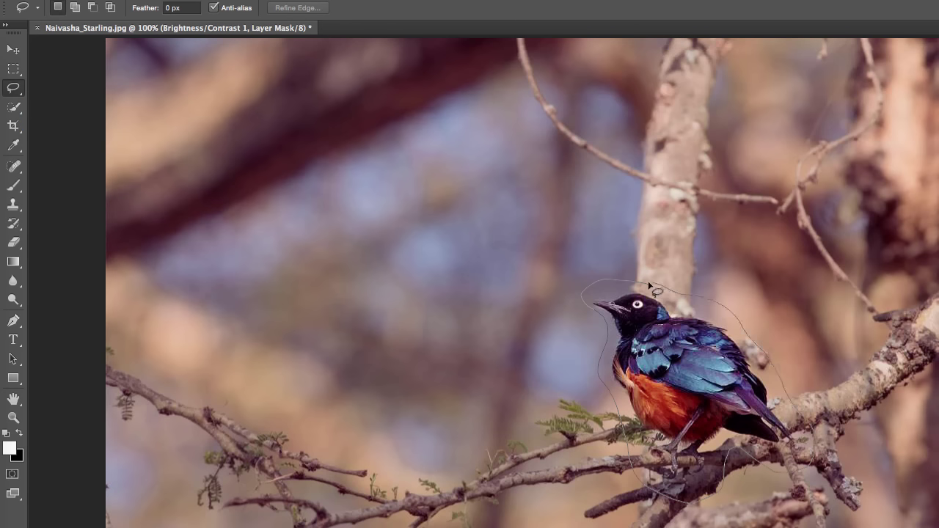
drag(649, 286, 647, 284)
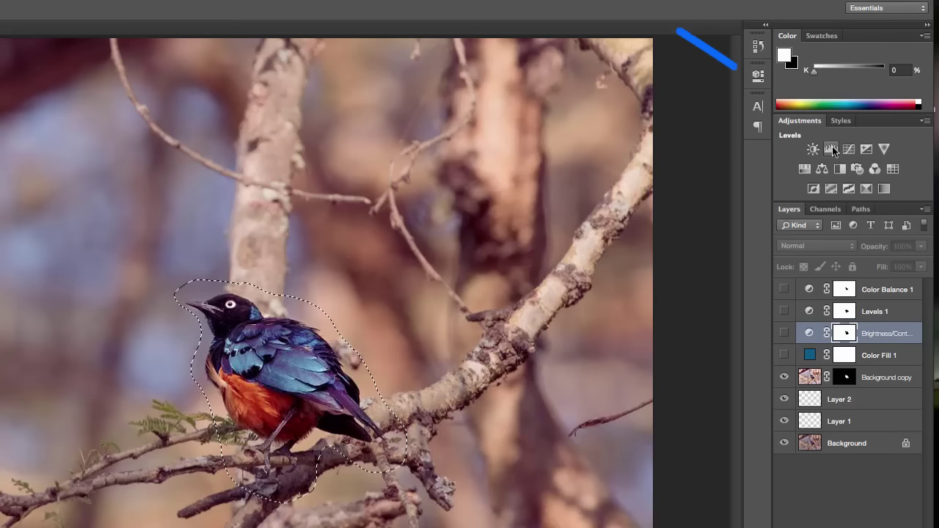
Add a Levels 2 adjustment masked to the lassoed bird and lift its midtones to 1.42
click(831, 146)
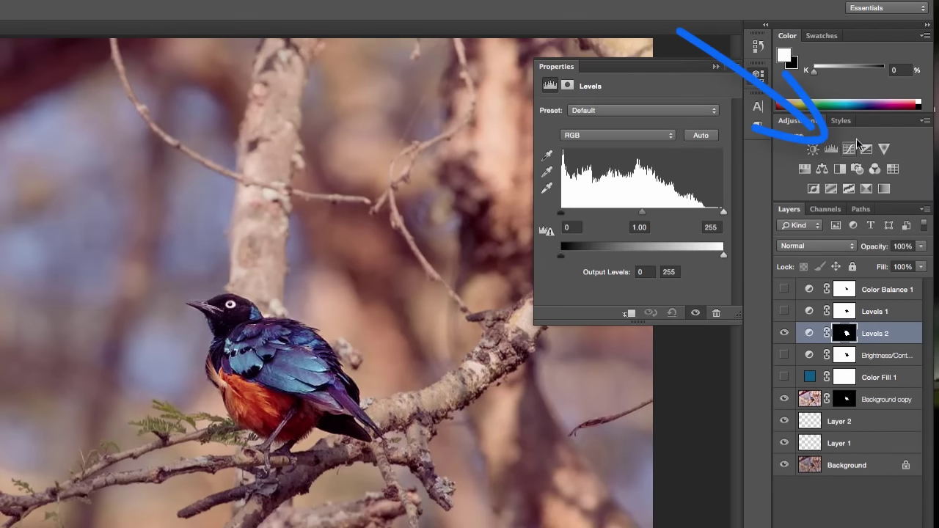
drag(641, 211, 620, 211)
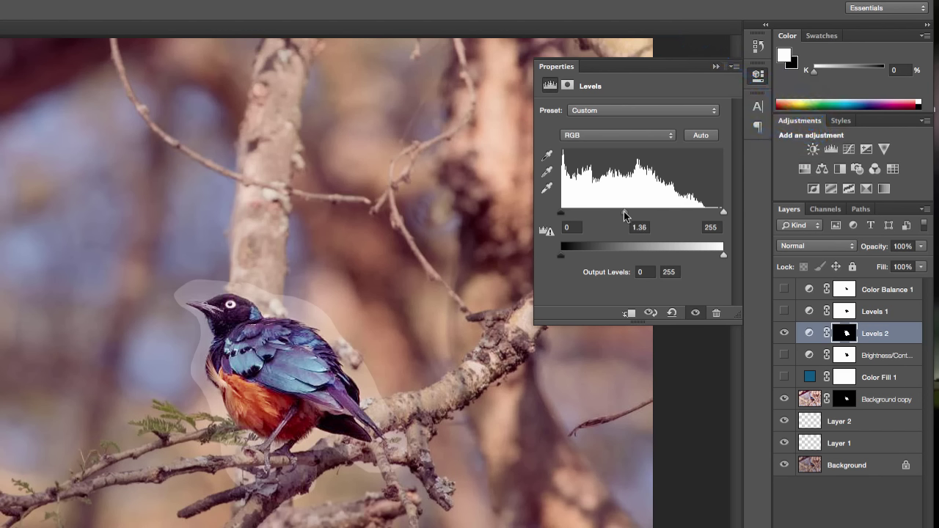
drag(624, 211, 621, 212)
click(785, 336)
click(783, 335)
click(758, 74)
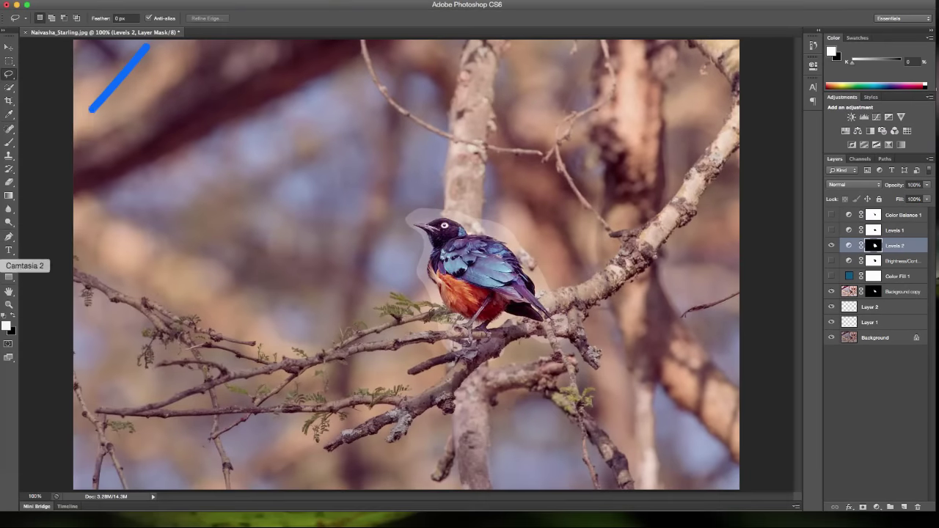
Zoom in and erase the pale halo around the starling from the Levels 2 mask
click(10, 183)
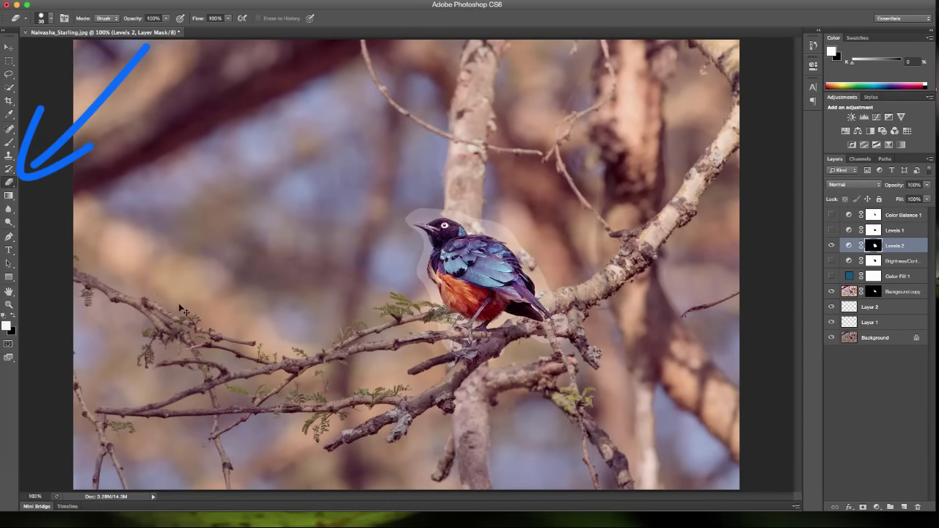
key(super+plus)
drag(499, 500, 537, 500)
key(super+plus)
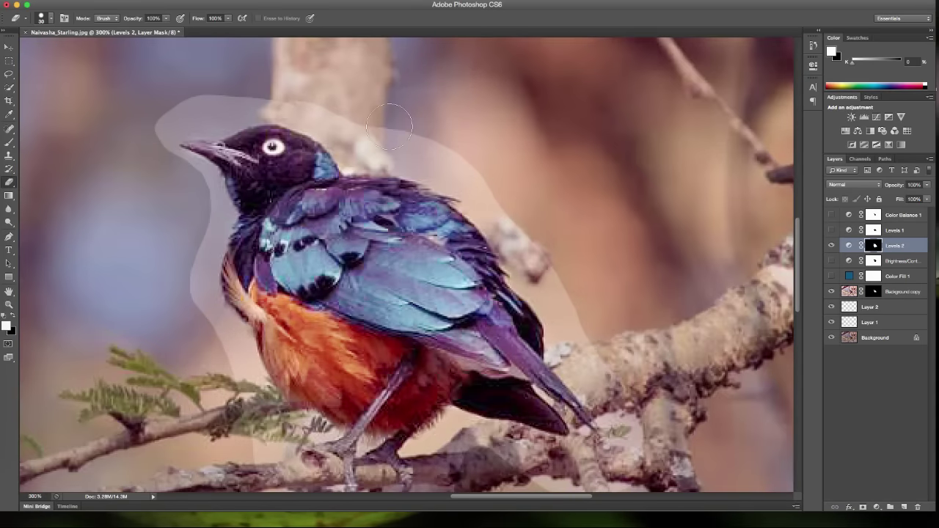
mouse_move(382, 126)
mouse_down()
mouse_move(359, 109)
mouse_move(403, 139)
mouse_move(492, 172)
mouse_move(432, 148)
mouse_move(354, 154)
mouse_move(340, 128)
mouse_move(265, 99)
mouse_move(205, 101)
mouse_move(252, 105)
mouse_move(214, 118)
mouse_move(142, 118)
mouse_move(154, 139)
mouse_move(166, 127)
mouse_move(165, 174)
mouse_move(186, 170)
mouse_move(213, 199)
mouse_move(212, 350)
mouse_move(199, 309)
mouse_move(246, 356)
mouse_move(253, 431)
mouse_move(254, 388)
mouse_move(304, 425)
mouse_move(279, 454)
mouse_move(379, 136)
mouse_move(453, 178)
mouse_move(498, 220)
mouse_move(559, 311)
mouse_move(517, 251)
mouse_move(597, 331)
mouse_move(561, 328)
mouse_move(643, 433)
mouse_move(576, 367)
mouse_move(621, 416)
mouse_move(629, 446)
mouse_move(586, 456)
mouse_move(629, 457)
mouse_move(606, 473)
mouse_move(448, 440)
mouse_move(582, 464)
mouse_move(465, 432)
mouse_move(554, 459)
mouse_move(580, 451)
mouse_move(557, 411)
mouse_move(603, 438)
mouse_up()
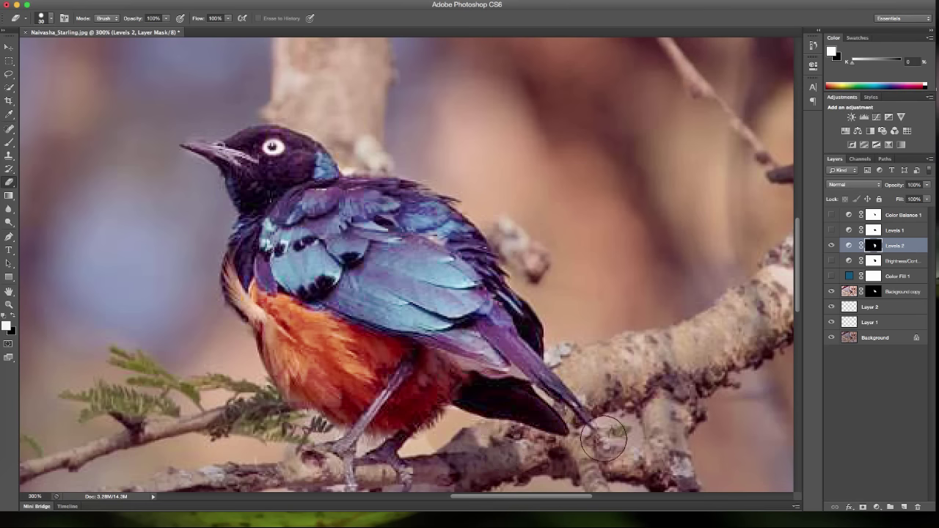
drag(428, 450, 464, 497)
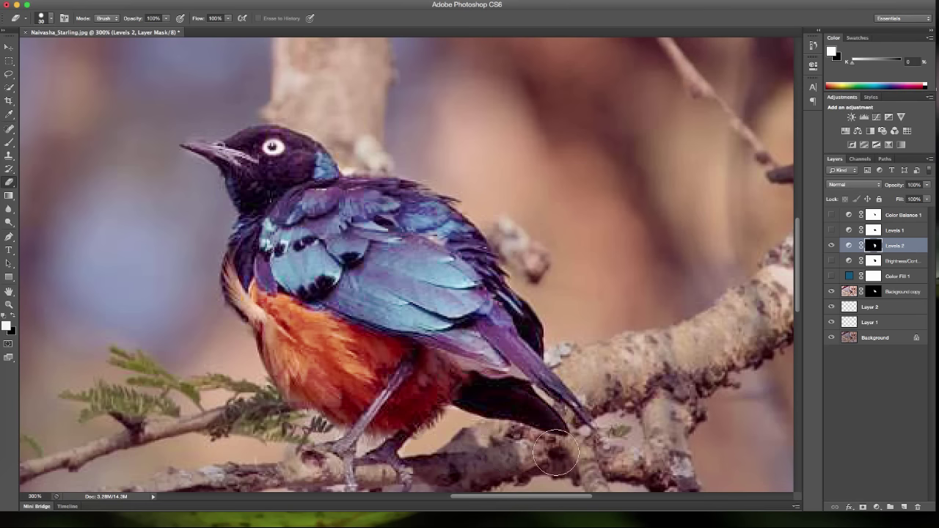
key(ctrl+minus)
key(ctrl+minus)
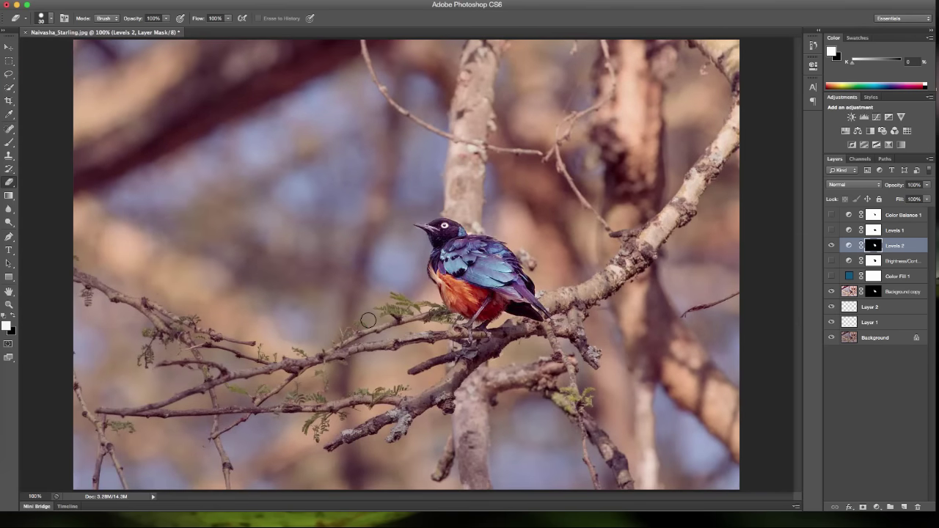